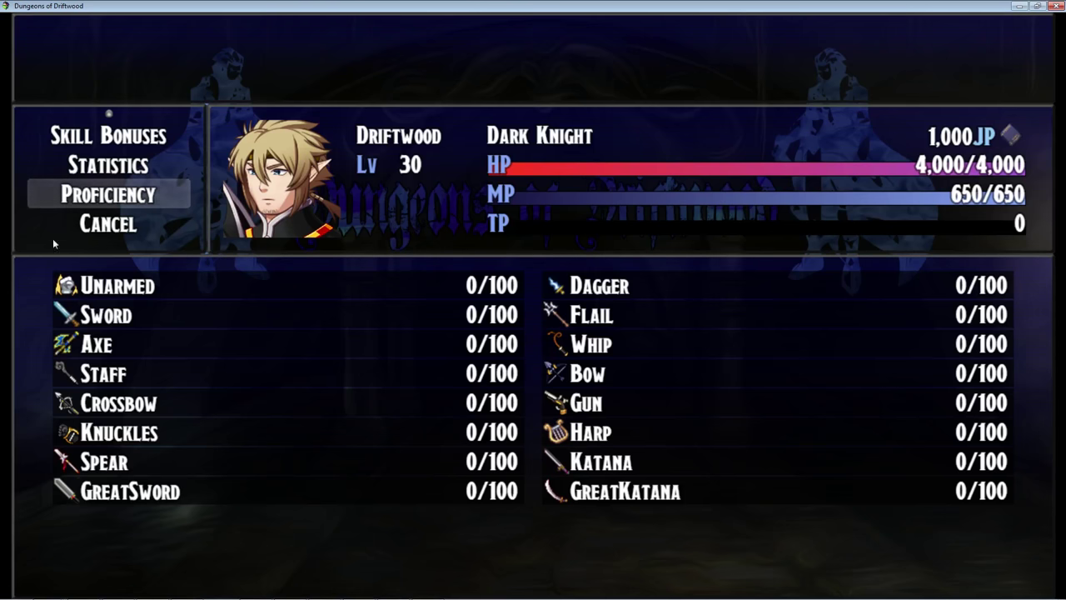
Step the status menu down to Cancel and back to Proficiency, with every weapon type at 0/100.
key("Down")
key("Up")
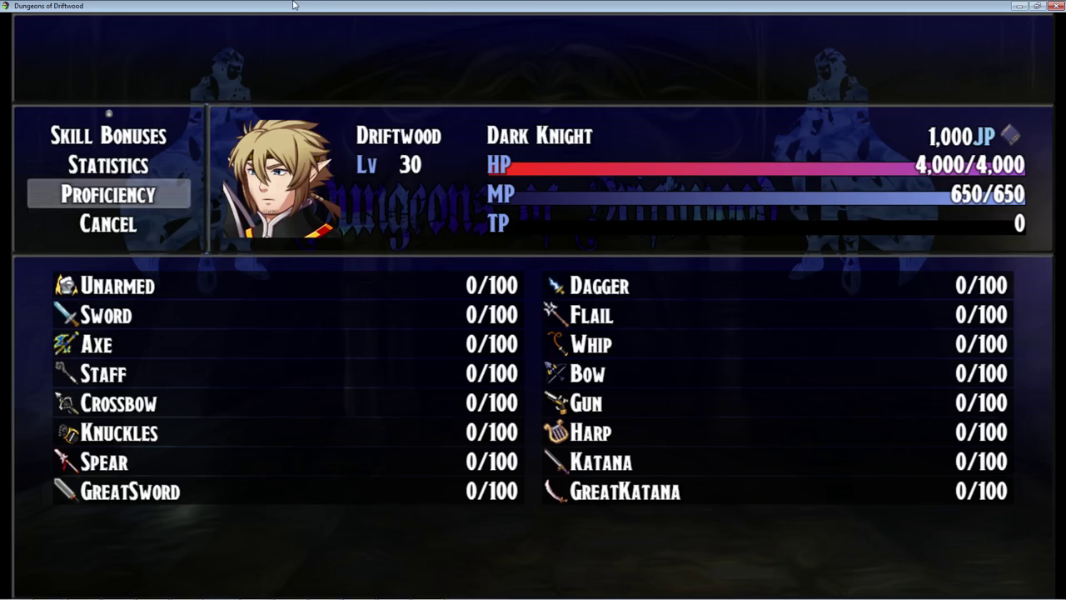
Cycle the Dark Knight's status categories through Cancel, General and Proficiency, ending on Skill Bonuses.
key("Down")
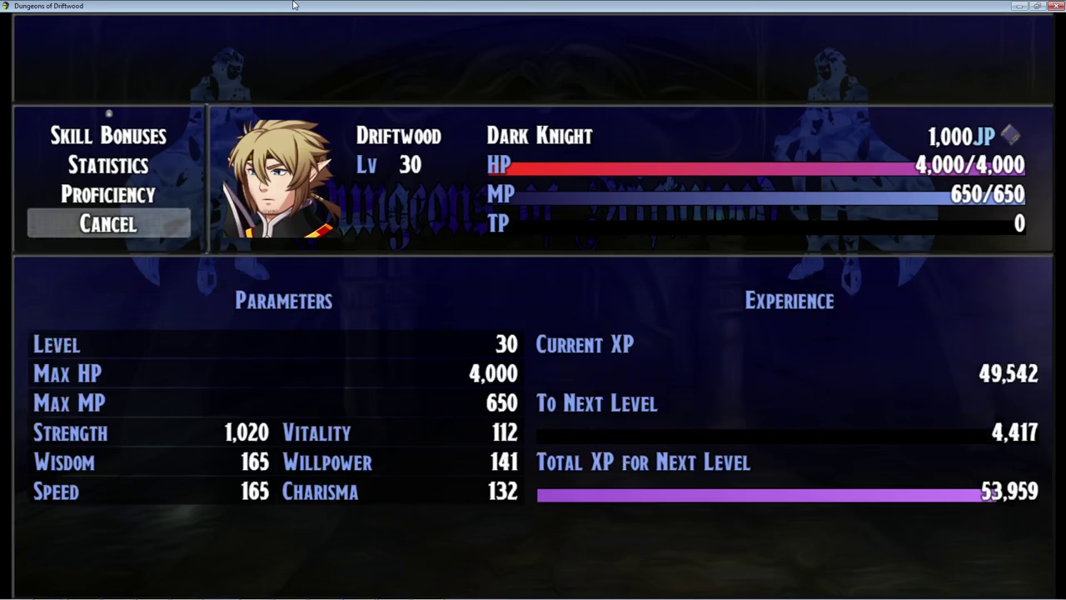
key("Down")
key("Up")
key("Up")
key("Down")
key("Down")
key("Up")
key("Up")
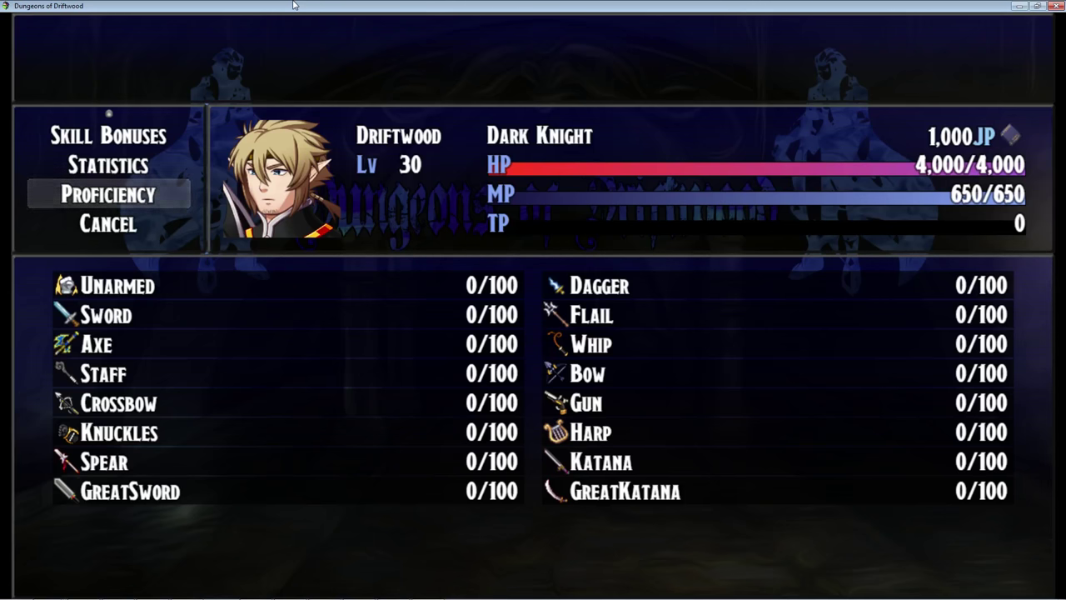
Browse Skill Bonuses and Proficiency, then show Attributes: 86% hit, 3% evasion, 7% critical rate.
key("Up")
key("Up")
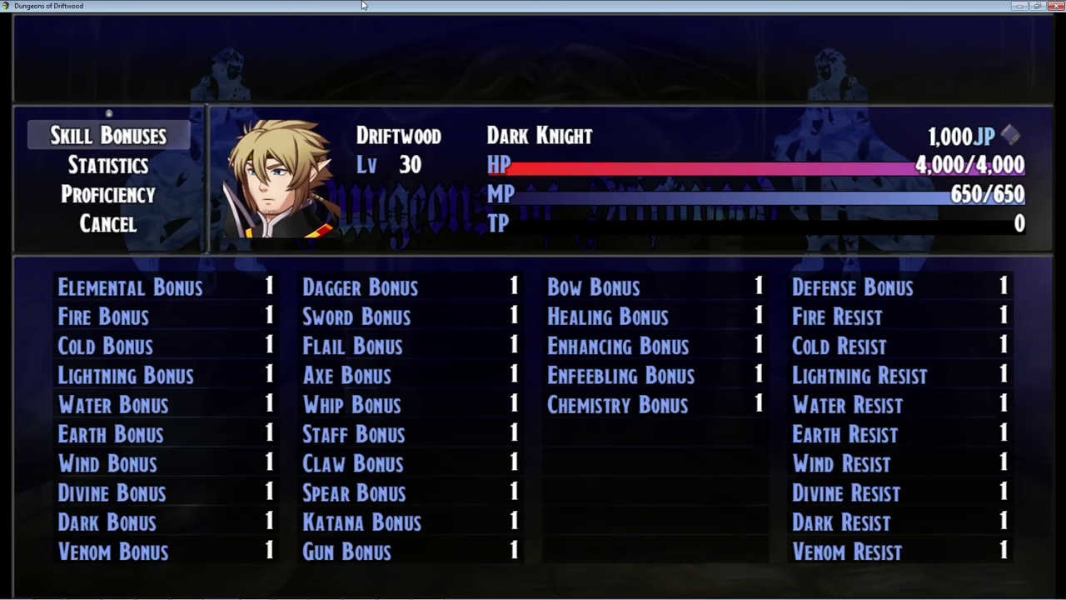
key("Up")
key("Down")
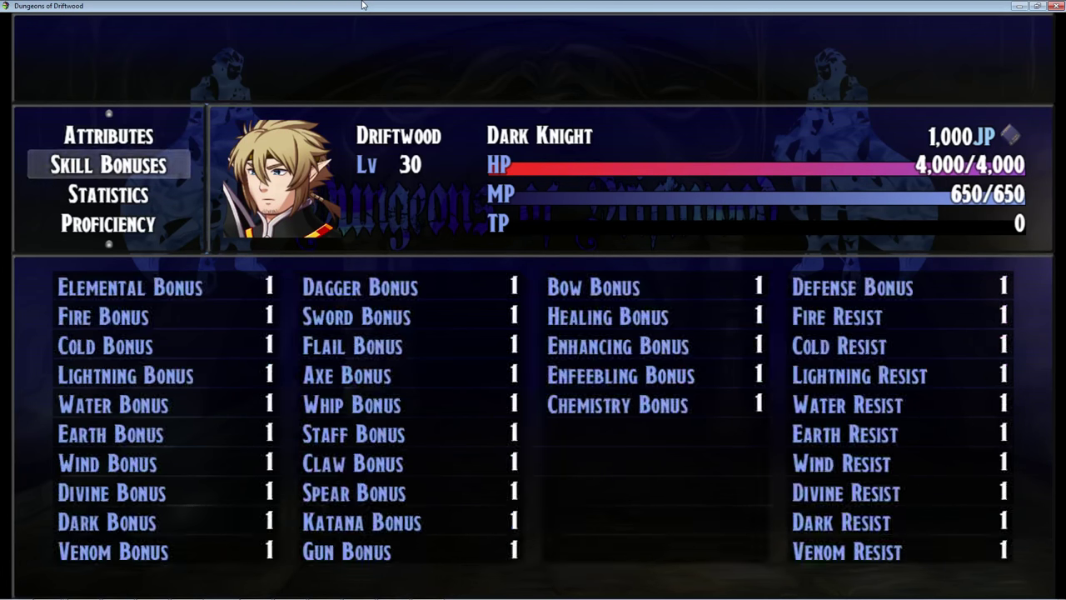
key("Down")
key("Down")
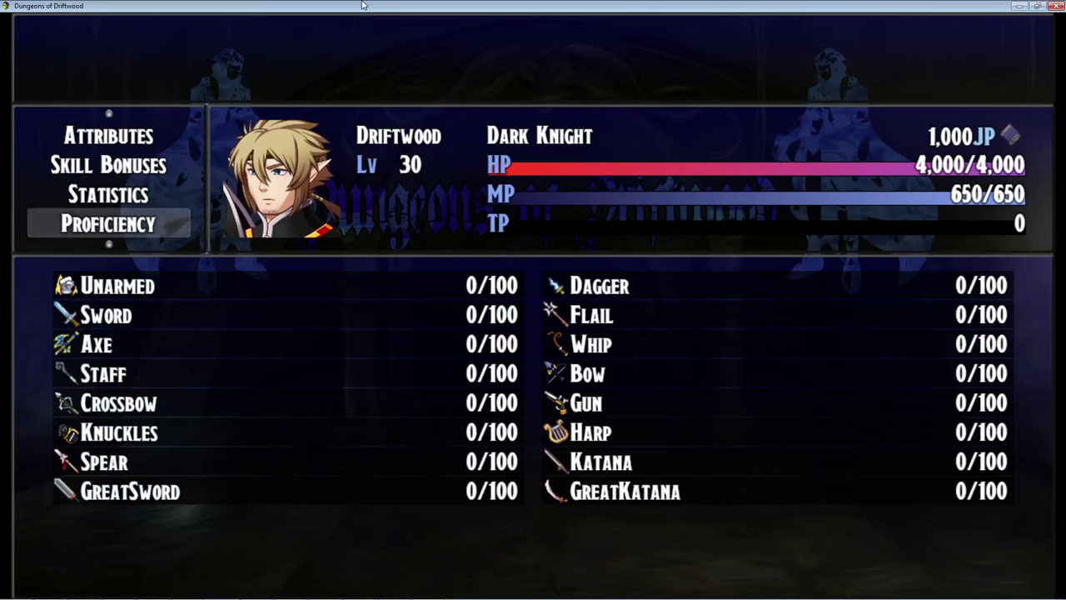
key("Up")
key("Up")
key("Up")
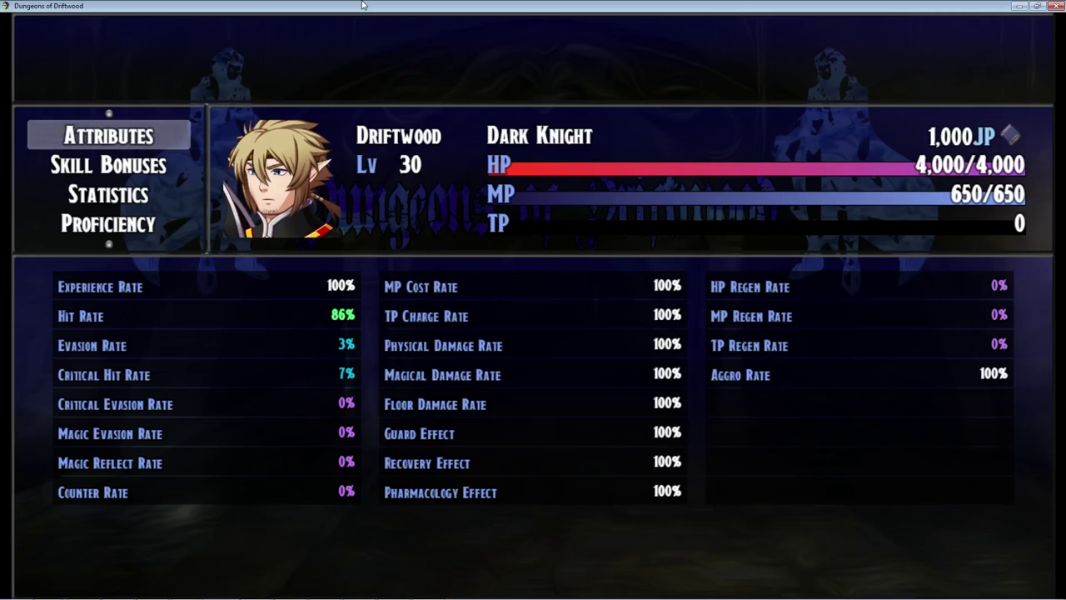
Scroll the status side menu and move down to Proficiency, still 0/100 for every weapon type.
scroll(363, 5, "up", 1)
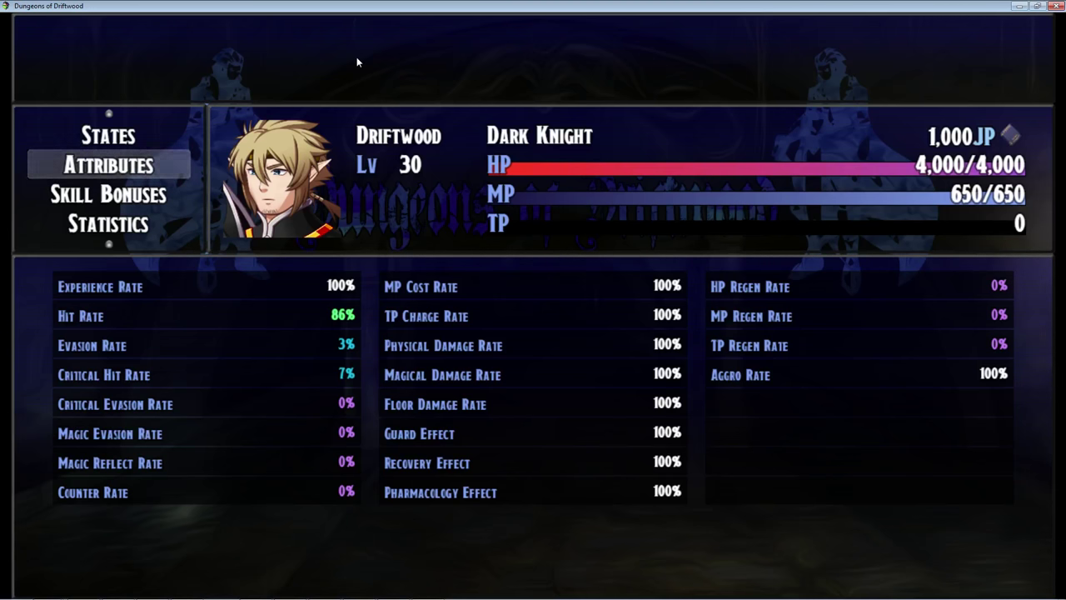
key("Down")
key("Down")
key("Down")
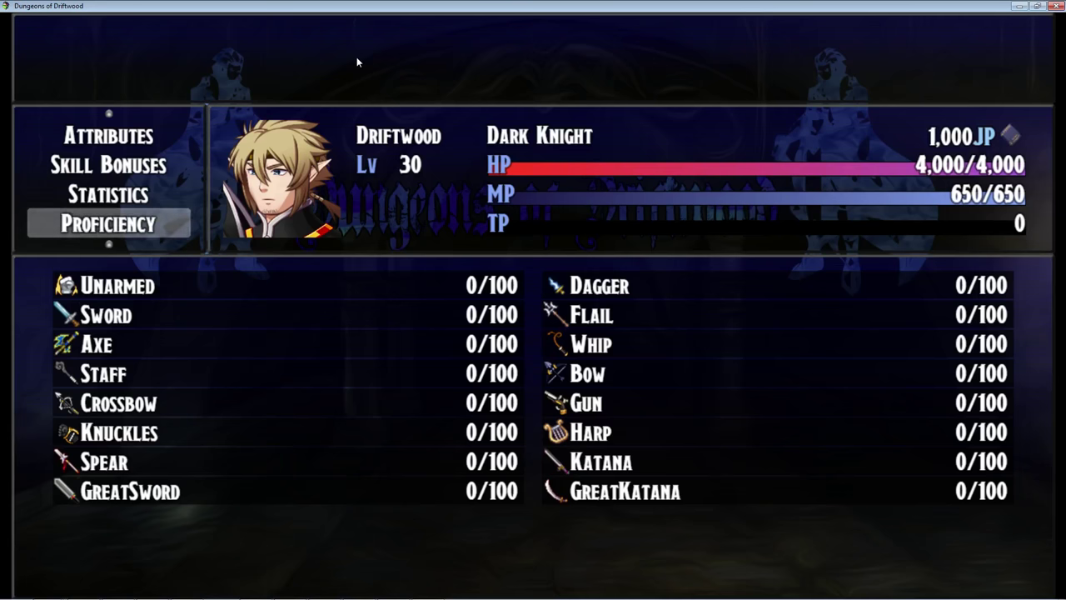
Cycle up through Skill Bonuses and Attributes to States, then exit to the main menu.
key("Up")
key("Up")
key("Up")
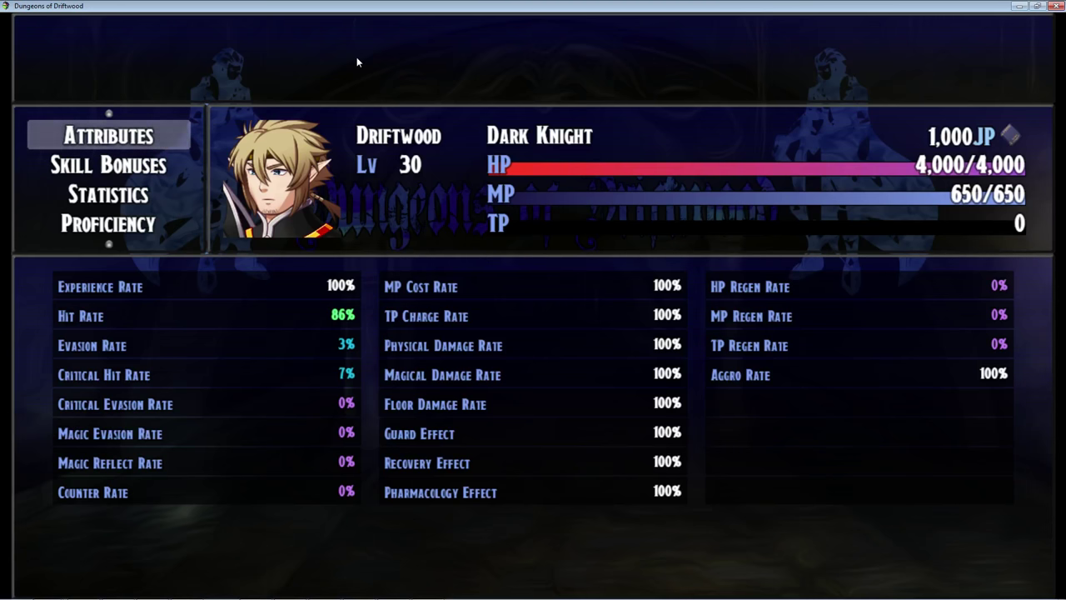
key("Down")
key("Up")
key("Up")
key("Down")
key("Down")
key("Up")
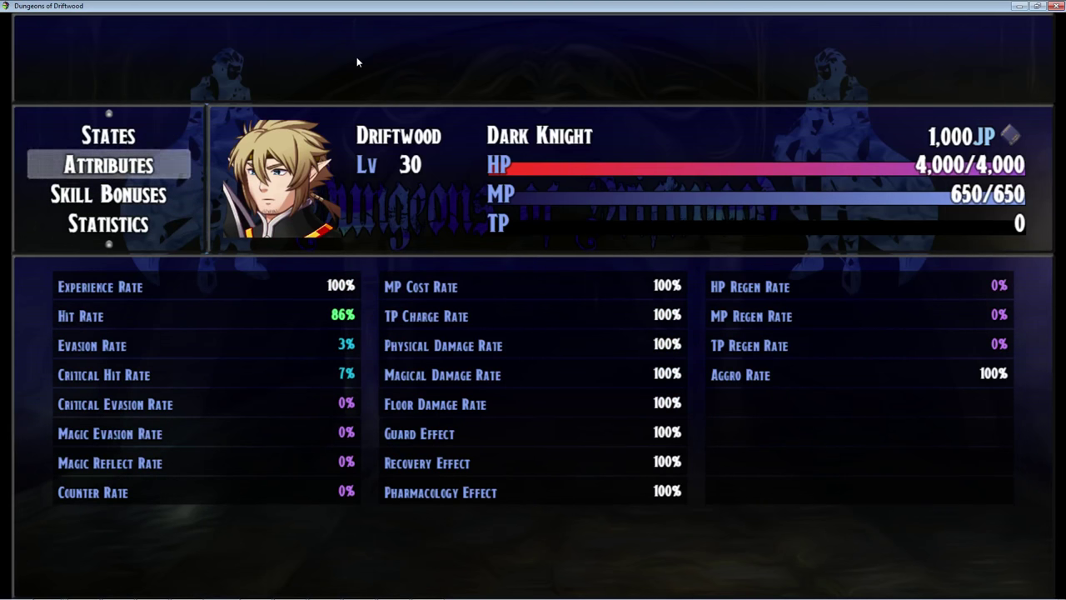
key("Up")
key("Escape")
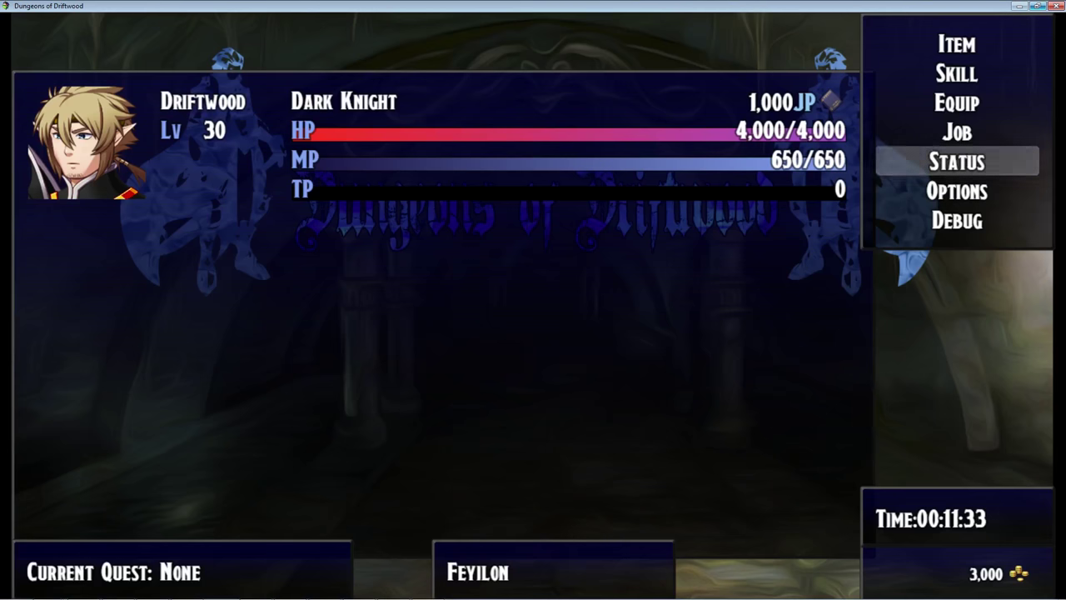
Close the playtest and select Galv_WeaponProf at the bottom of the Plugin Manager list.
left_click(1055, 6)
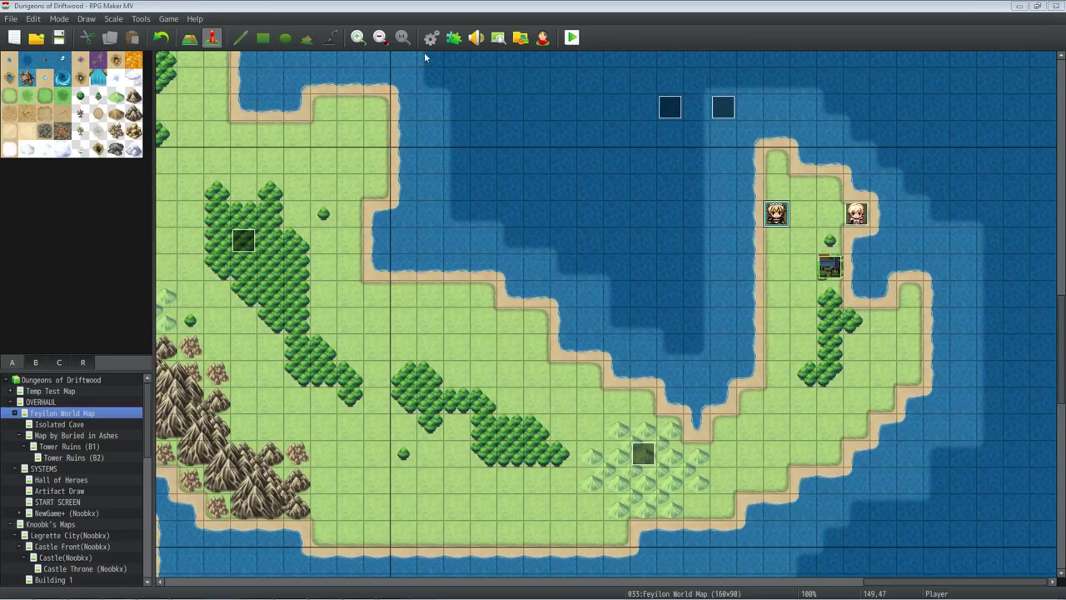
left_click(453, 38)
left_click_drag(743, 190, 743, 417)
left_click(373, 409)
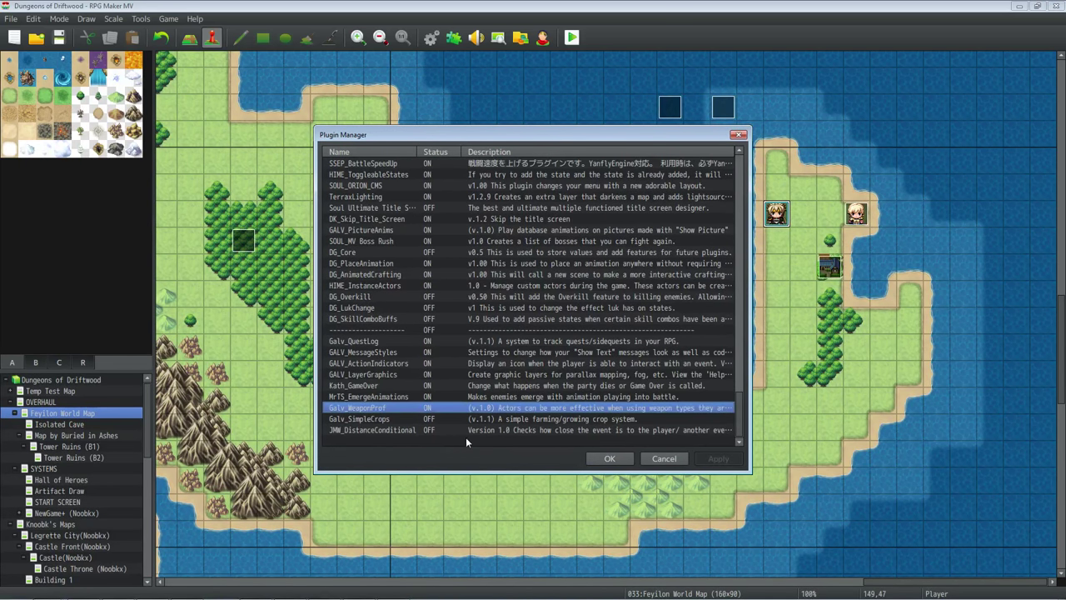
Open the Galv_WeaponProf plugin's parameter settings.
double_click(434, 408)
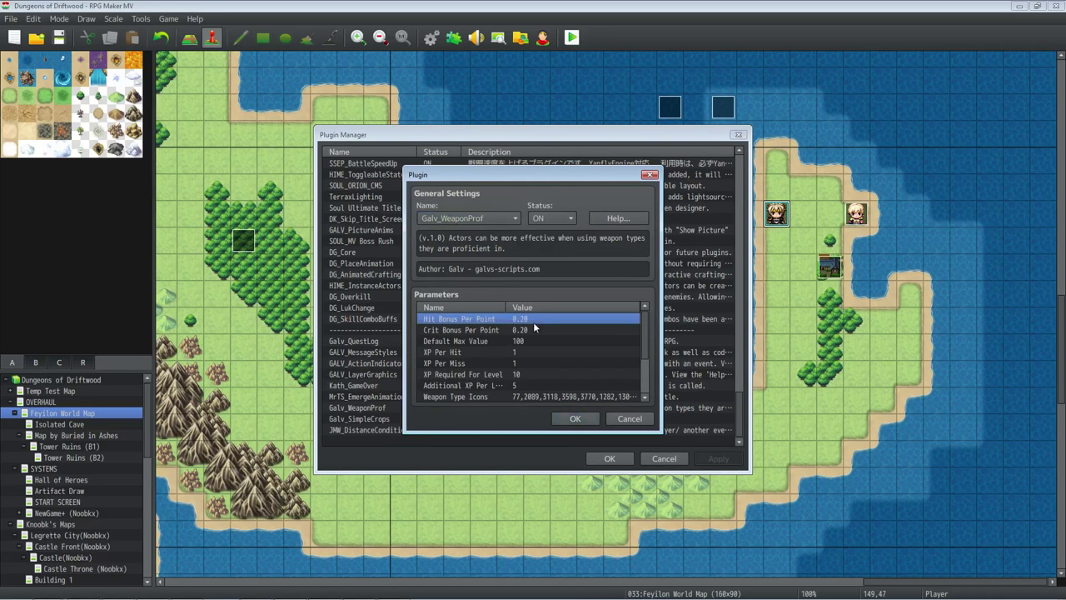
scroll(534, 333, "down", 2)
scroll(535, 341, "up", 2)
Inspect Default Max Value, Additional XP Per Level, Hit Bonus and Crit Bonus Per Point (0.20).
left_click(511, 342)
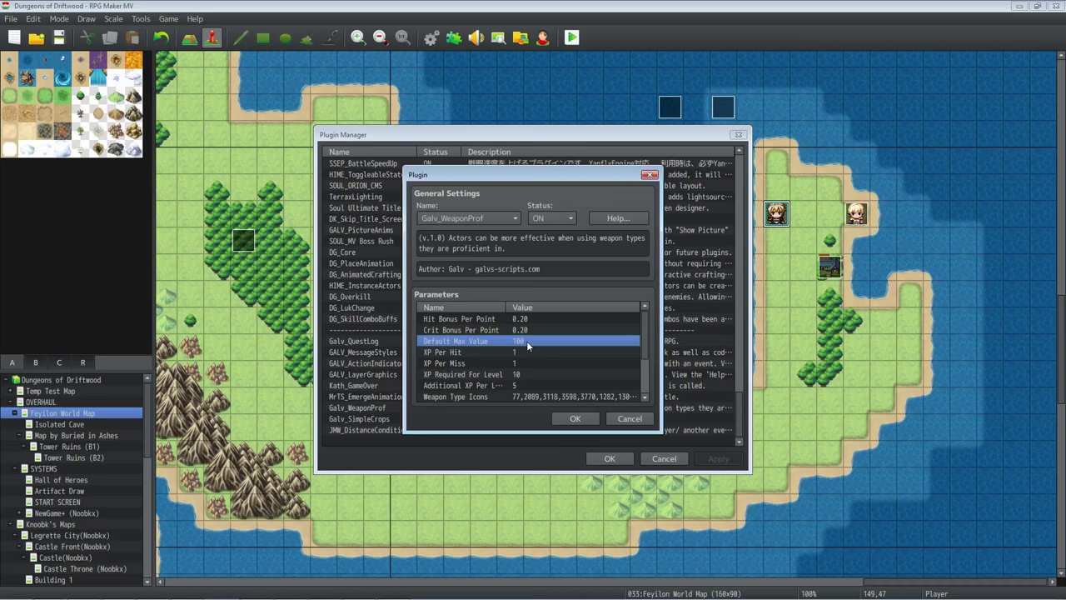
left_click(508, 387)
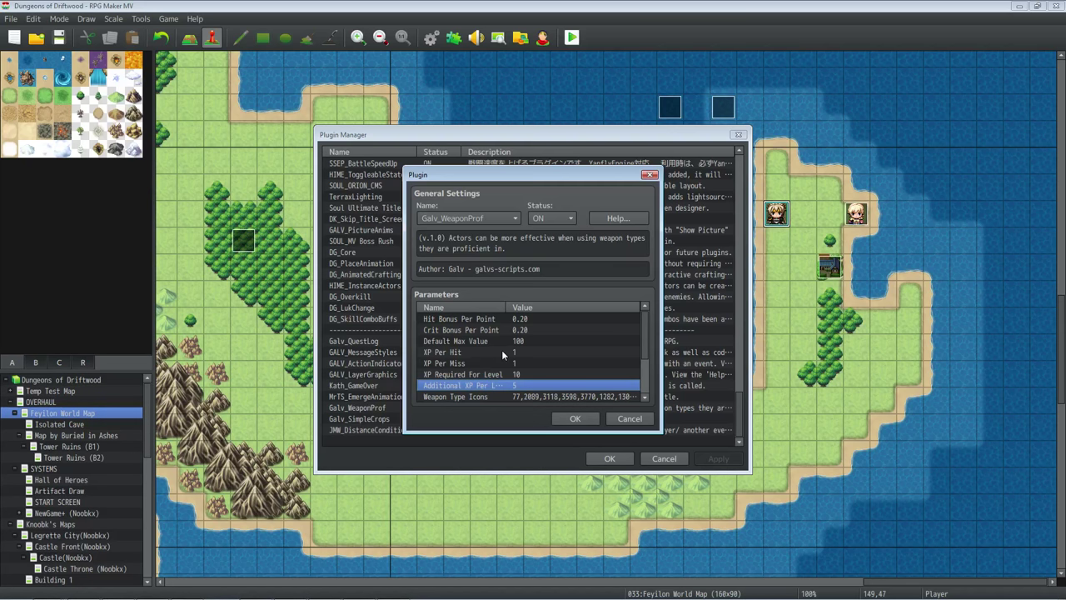
left_click(499, 320)
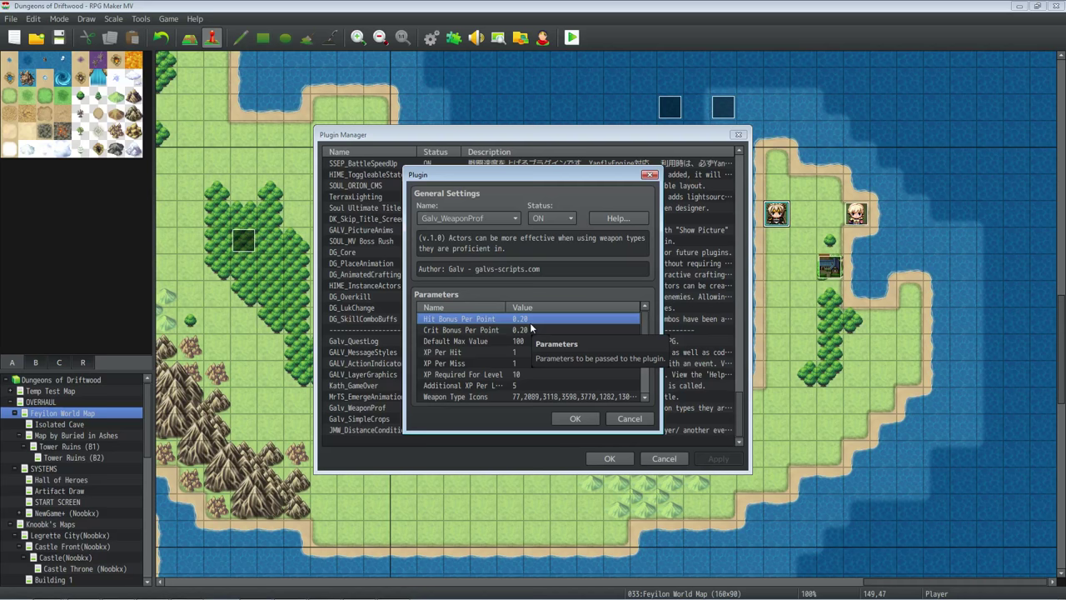
left_click(486, 331)
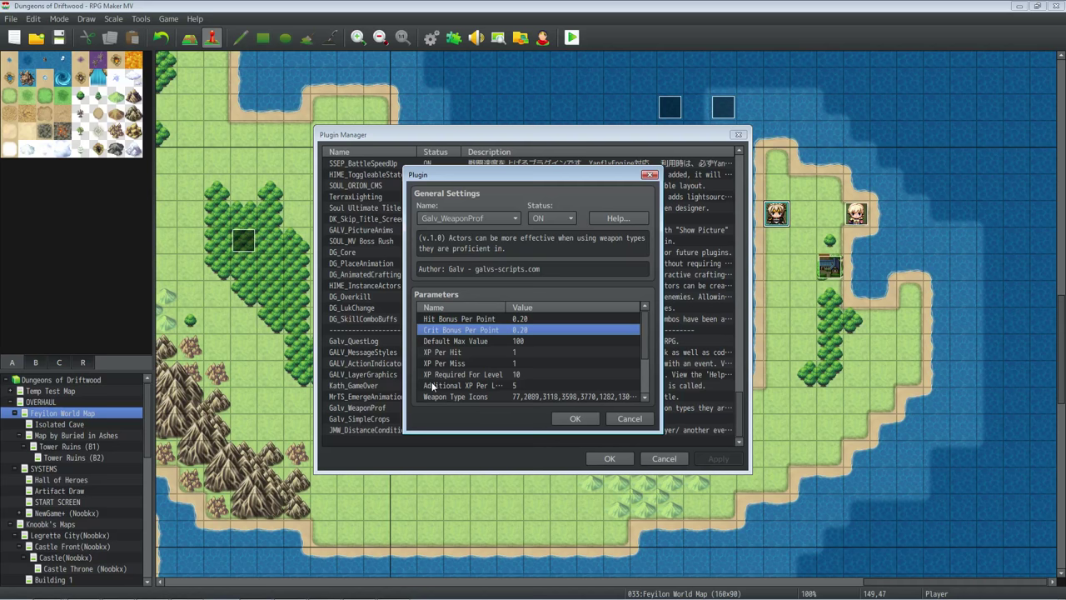
left_click(521, 320)
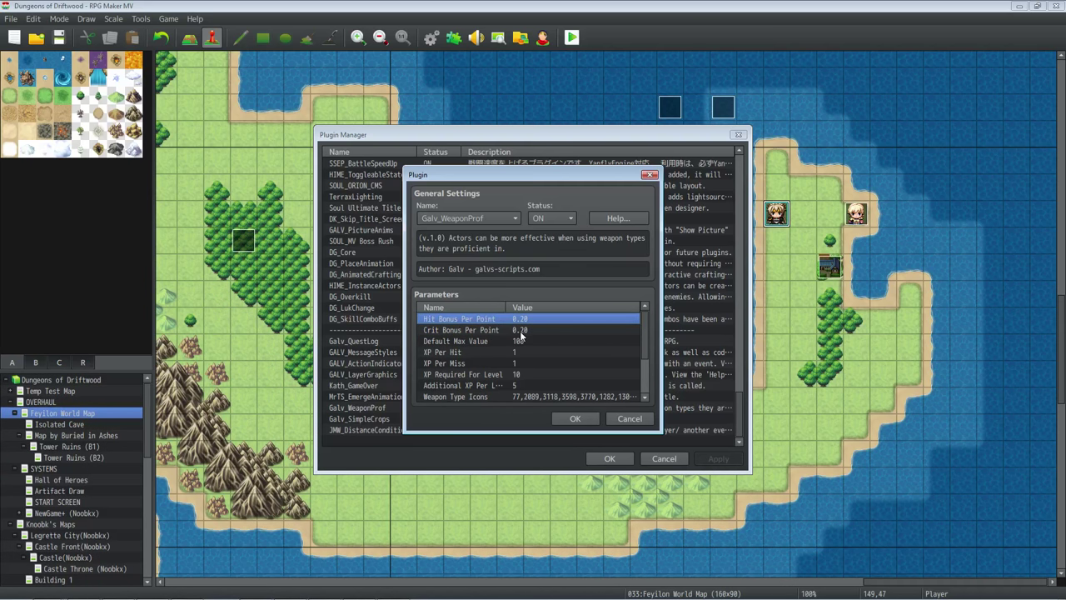
left_click(521, 331)
double_click(524, 332)
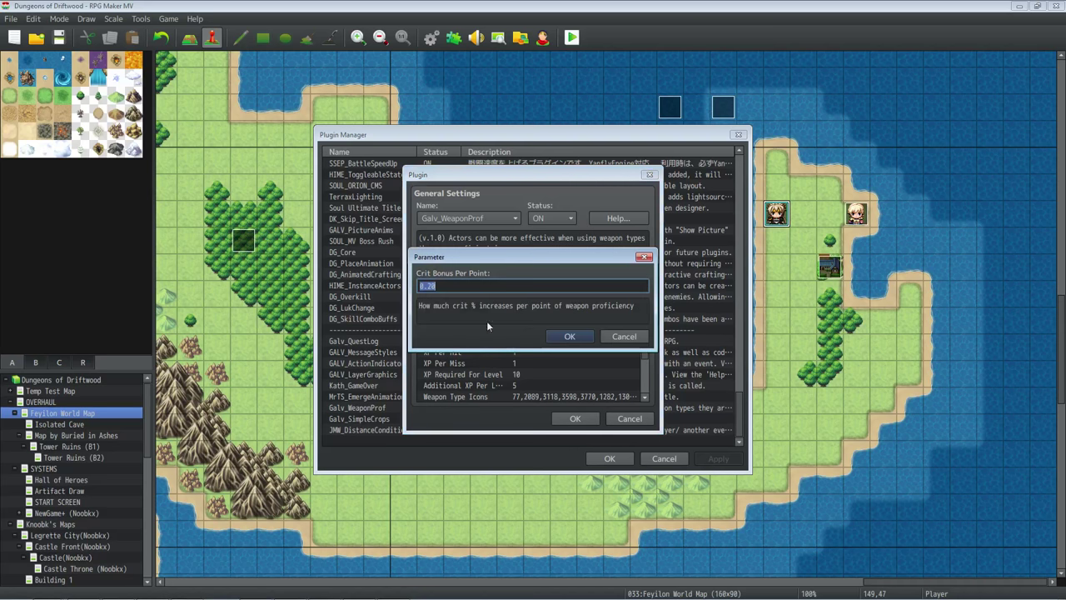
left_click(558, 338)
left_click(525, 342)
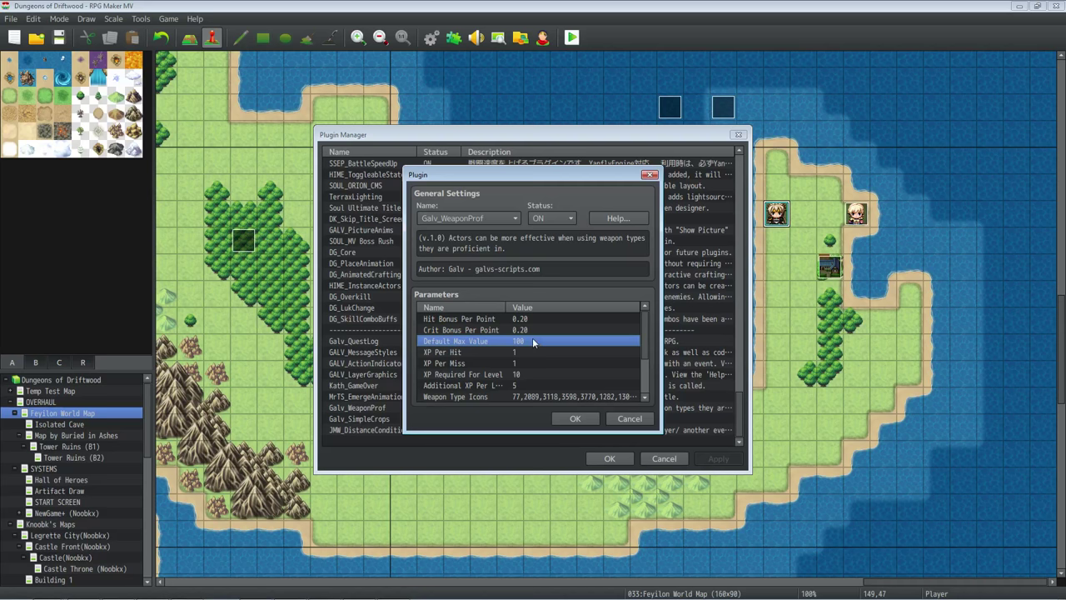
Review XP Per Hit (1), XP Per Miss, XP Required For Level (10) and Additional XP Per Level (5).
left_click(534, 353)
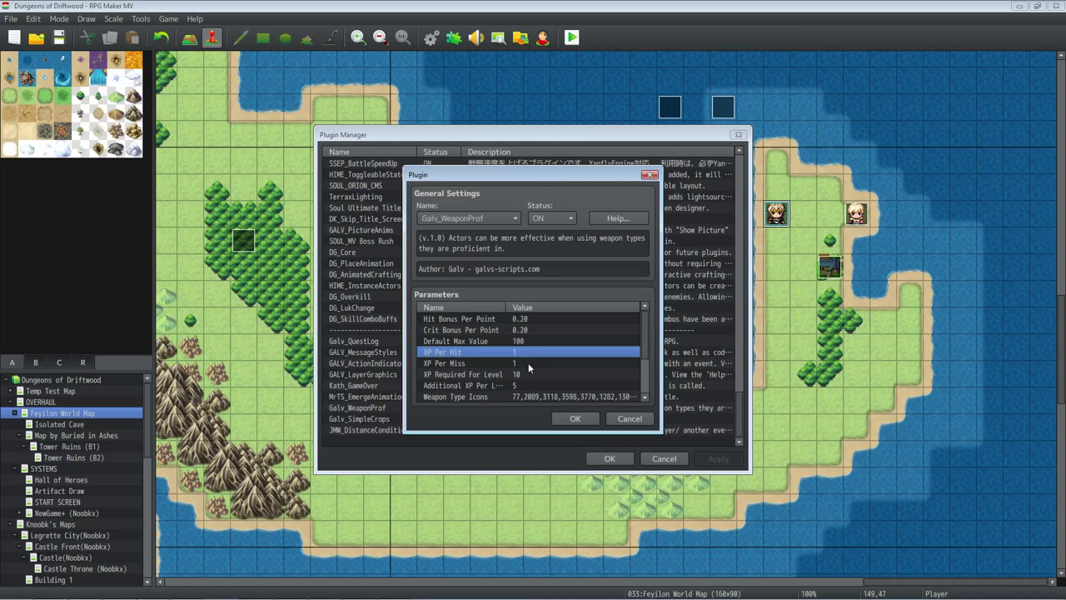
left_click(528, 363)
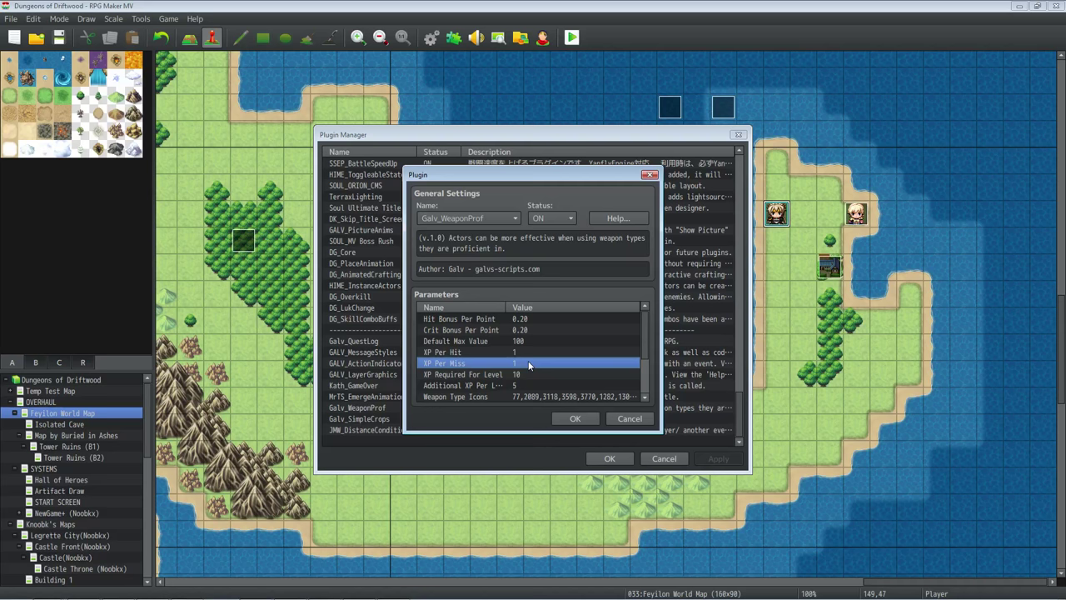
left_click(530, 352)
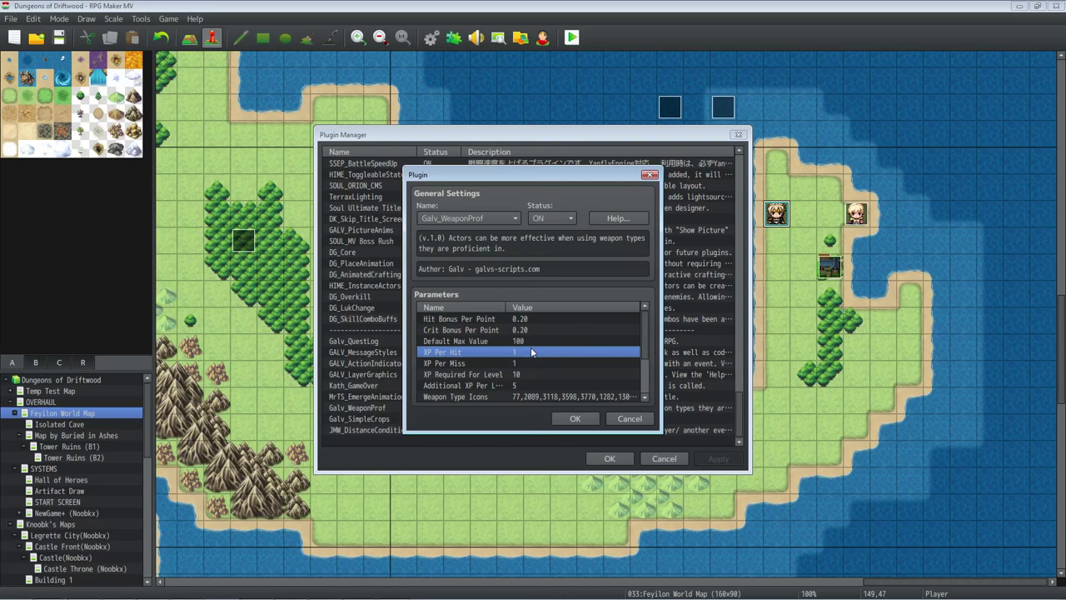
left_click(531, 373)
scroll(529, 370, "down", 1)
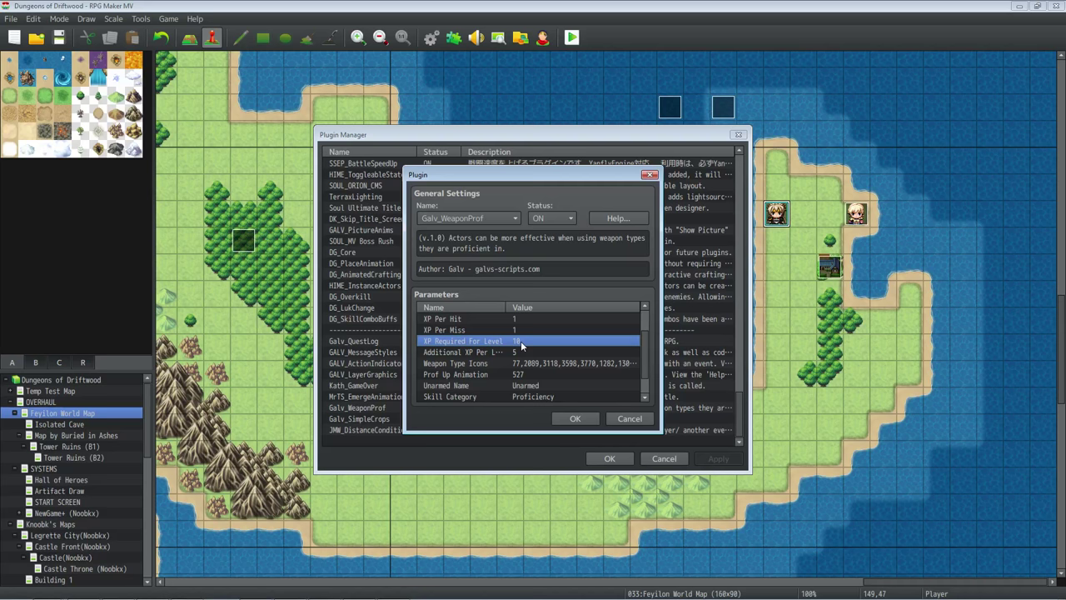
left_click(523, 353)
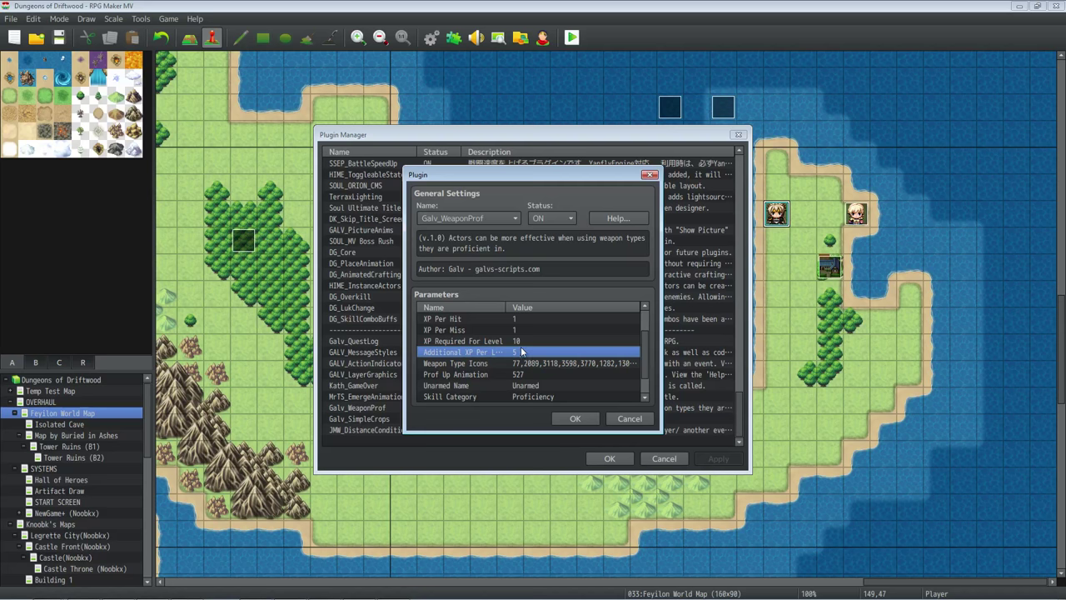
left_click(523, 342)
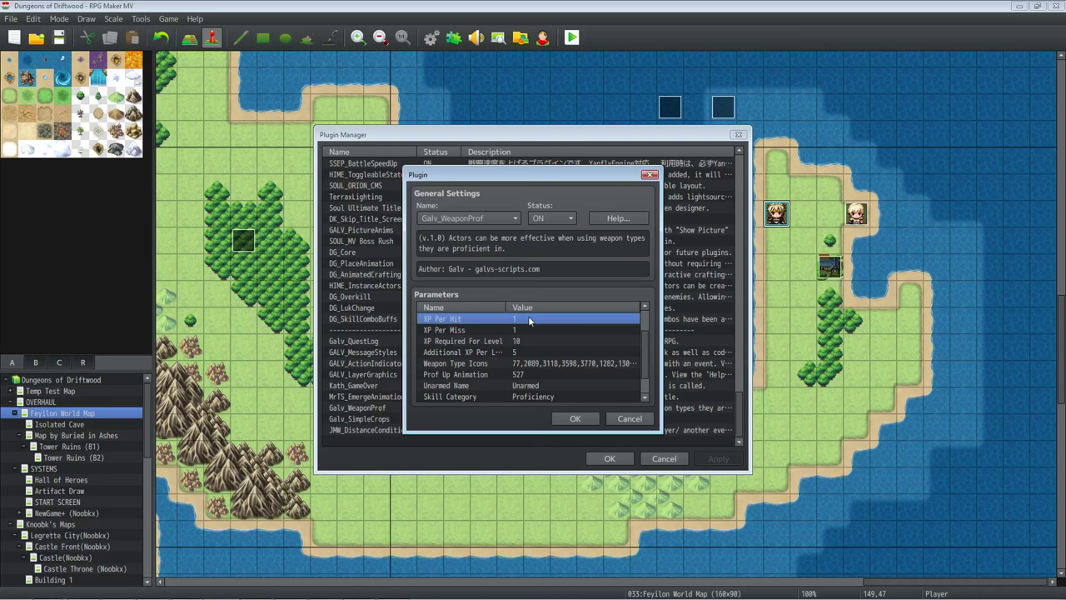
left_click(527, 353)
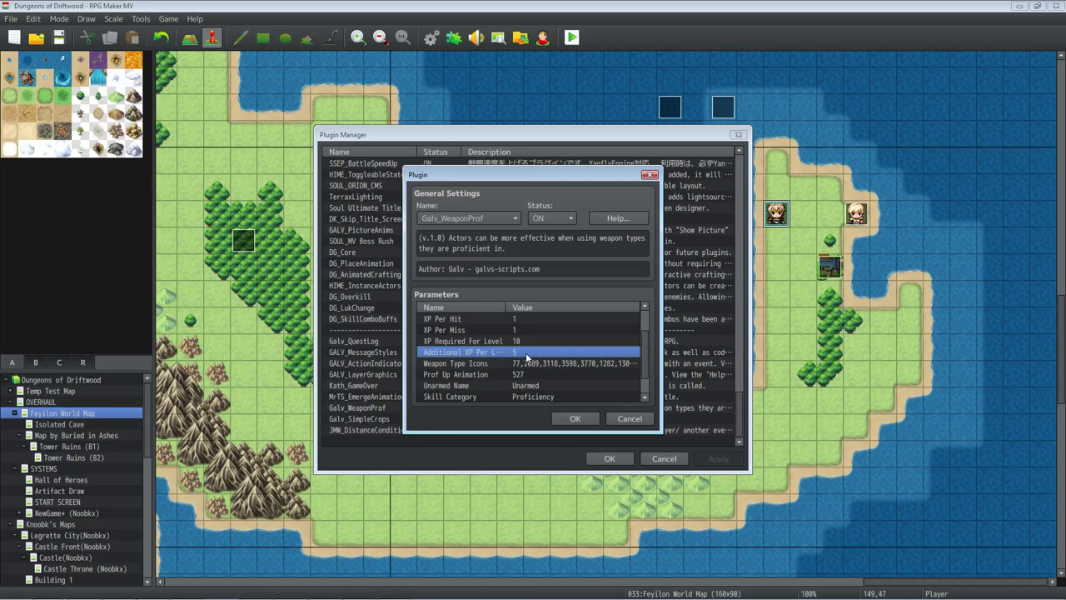
Leave Additional XP Per Level unchanged and open the Weapon Type Icons list, selecting ids to the end.
double_click(527, 356)
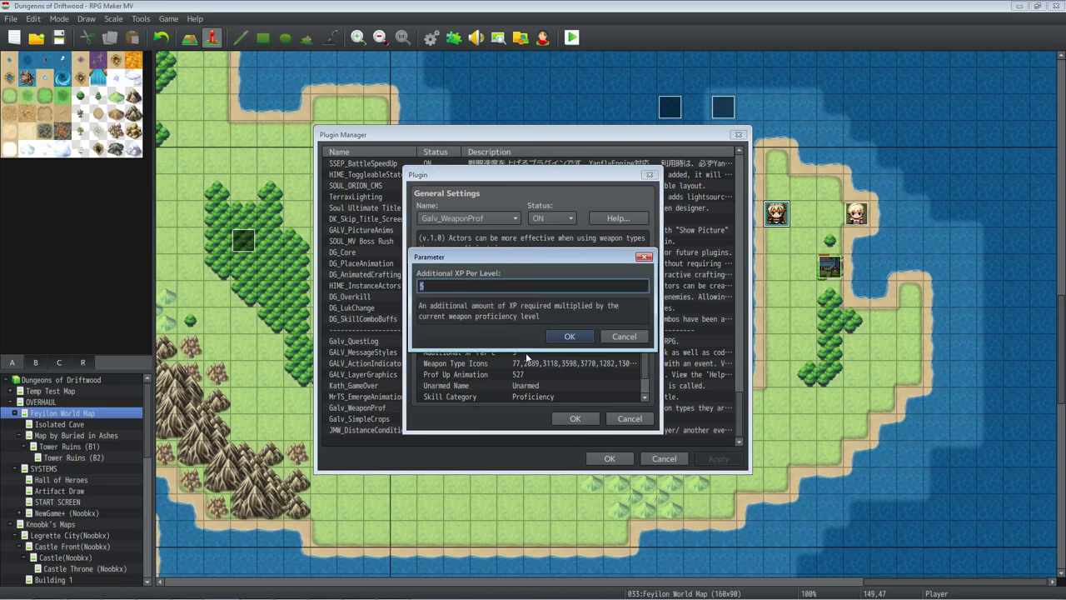
left_click(562, 335)
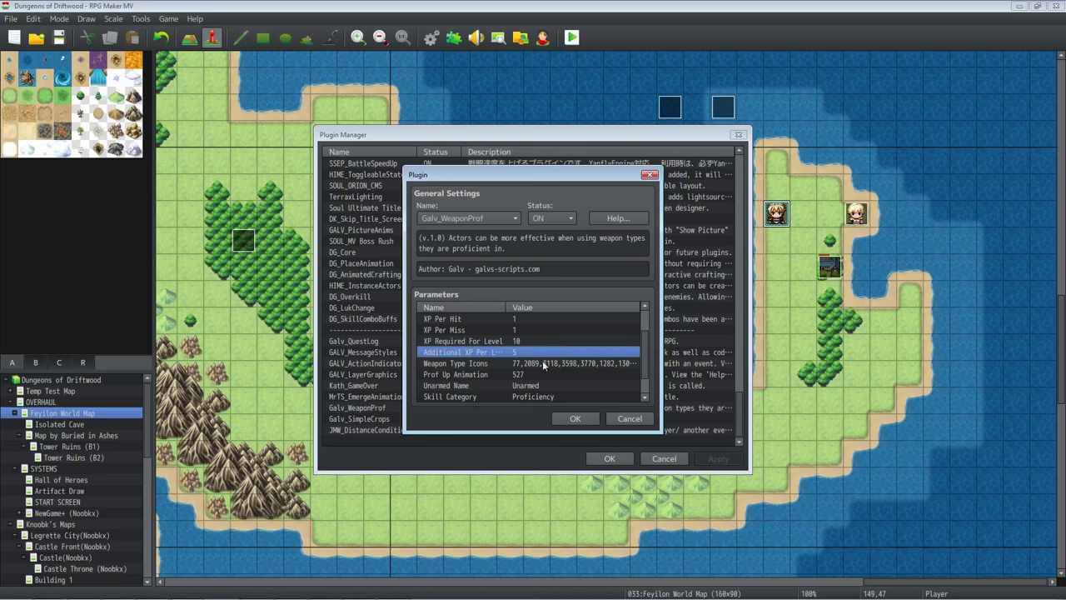
left_click(550, 365)
double_click(535, 367)
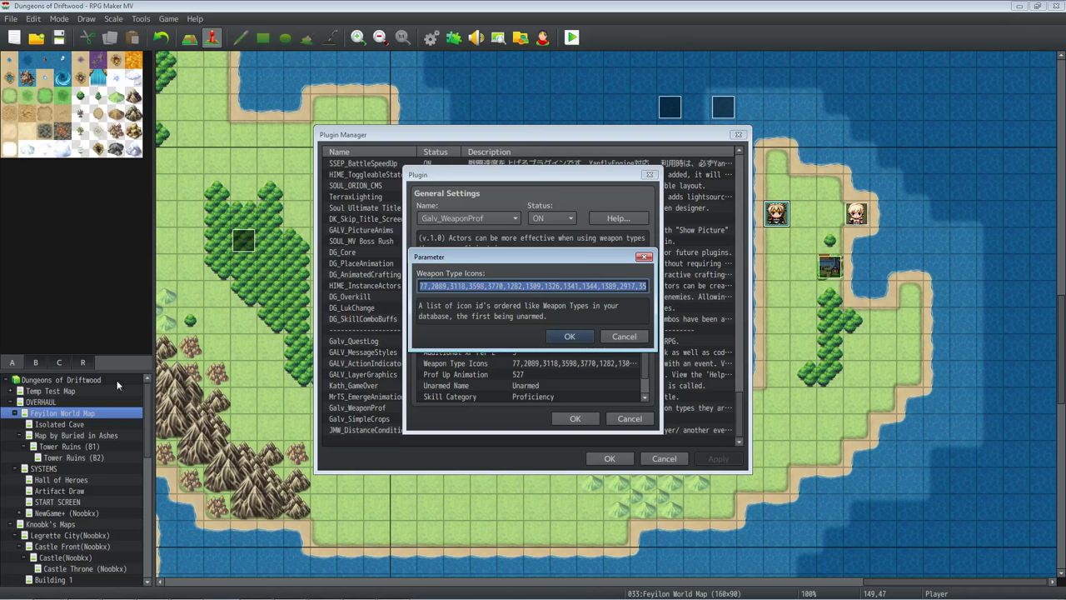
left_click(532, 286)
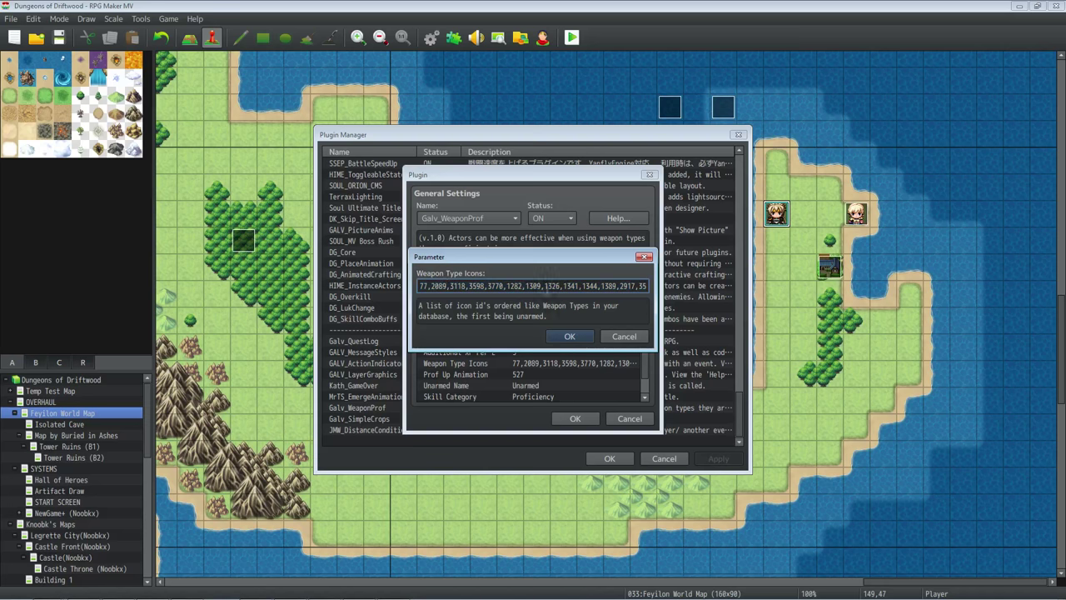
key("shift+End")
Return to the start of the icon list and scroll the project notes to the Galv_Weapon Prof table.
key("Home")
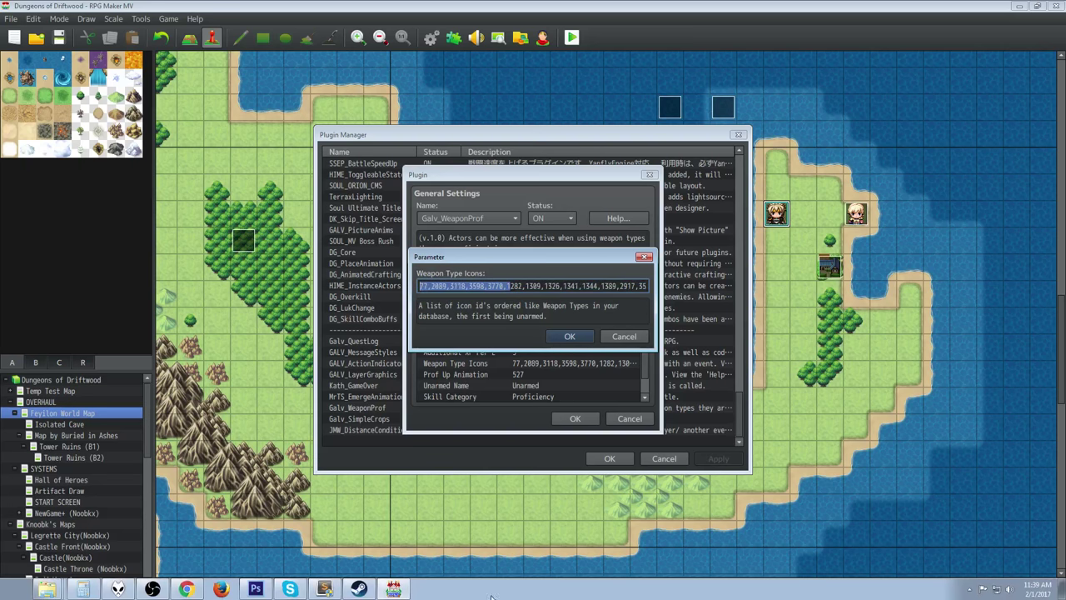
left_click(327, 590)
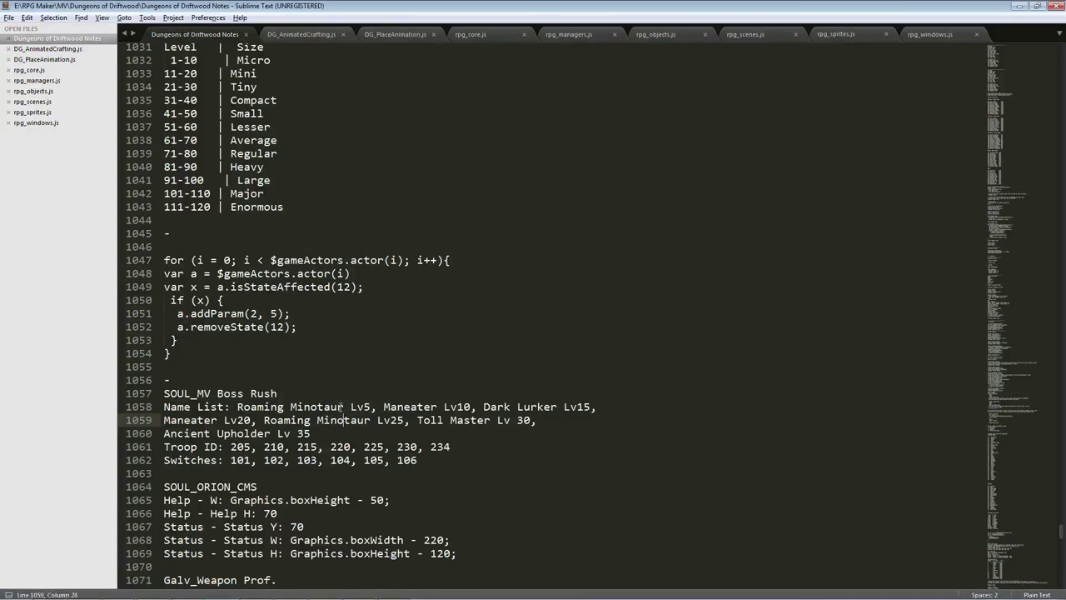
scroll(339, 401, "down", 6)
scroll(339, 402, "down", 4)
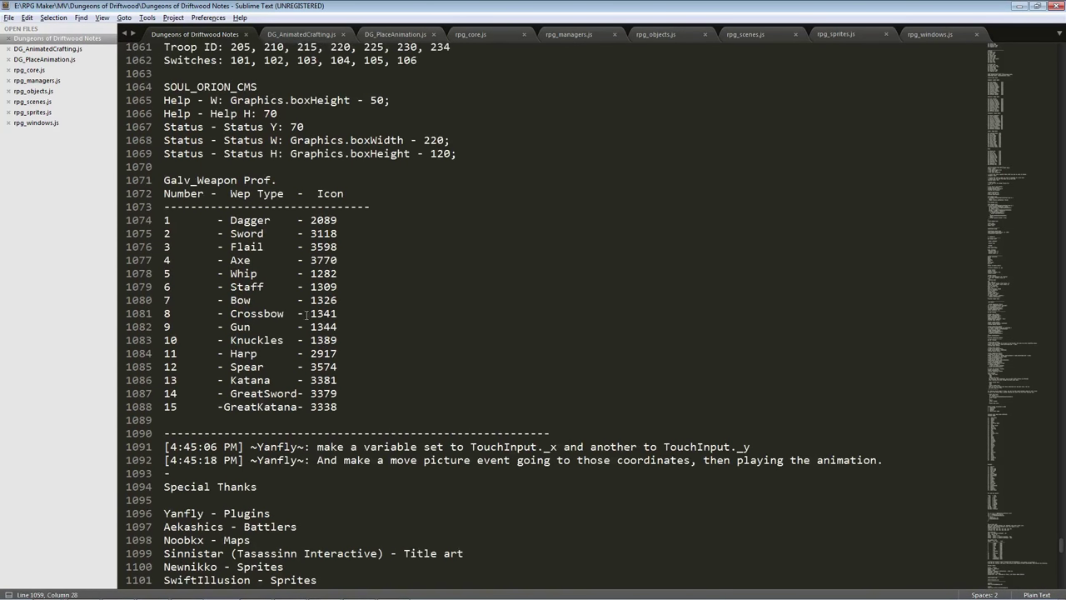
Check the weapon type icon numbers in the notes, such as Dagger 2089 and Crossbow 1341.
left_click(338, 220)
left_click(203, 220)
left_click(203, 234)
left_click(206, 248)
left_click(206, 261)
left_click(207, 274)
left_click(348, 220)
left_click(348, 312)
left_click(323, 220)
Check the Weapon Type Icons list, highlighting 2089 for Dagger, and accept the value.
mouse_move(428, 597)
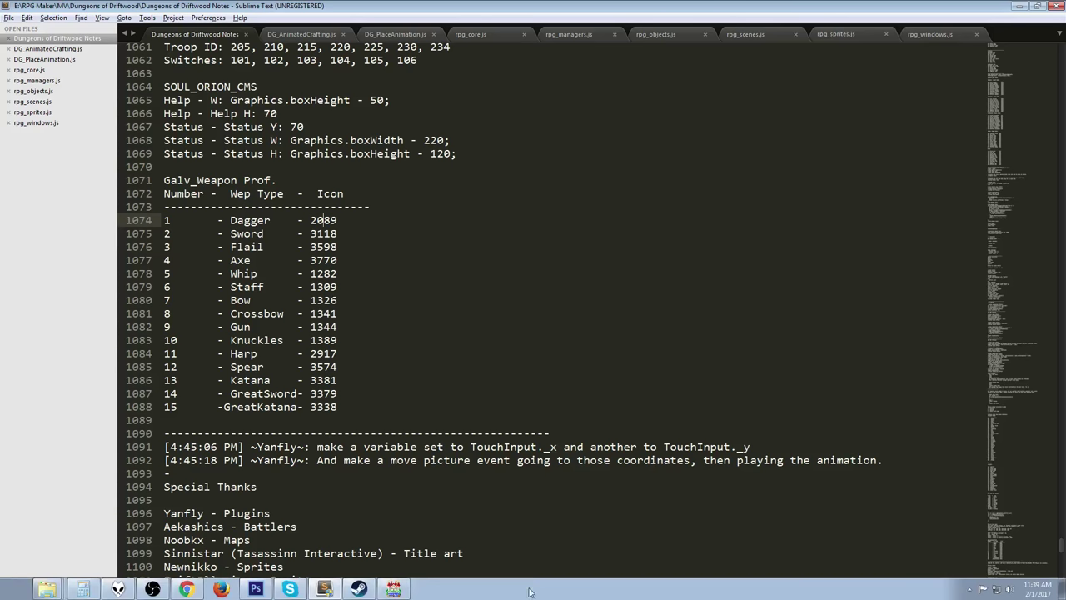
left_click(395, 594)
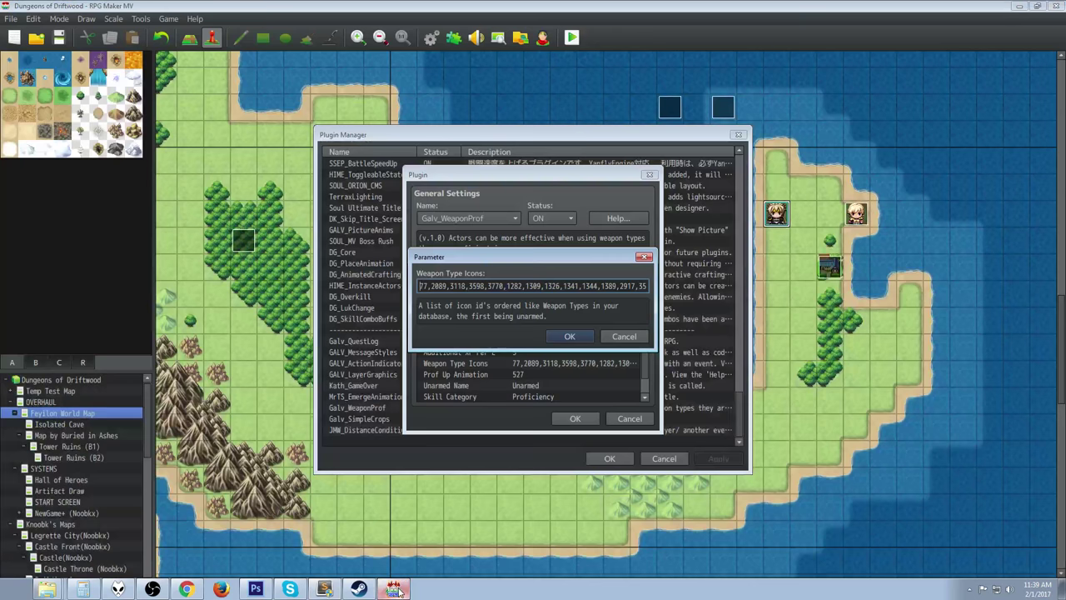
left_click_drag(567, 286, 365, 286)
left_click(432, 286)
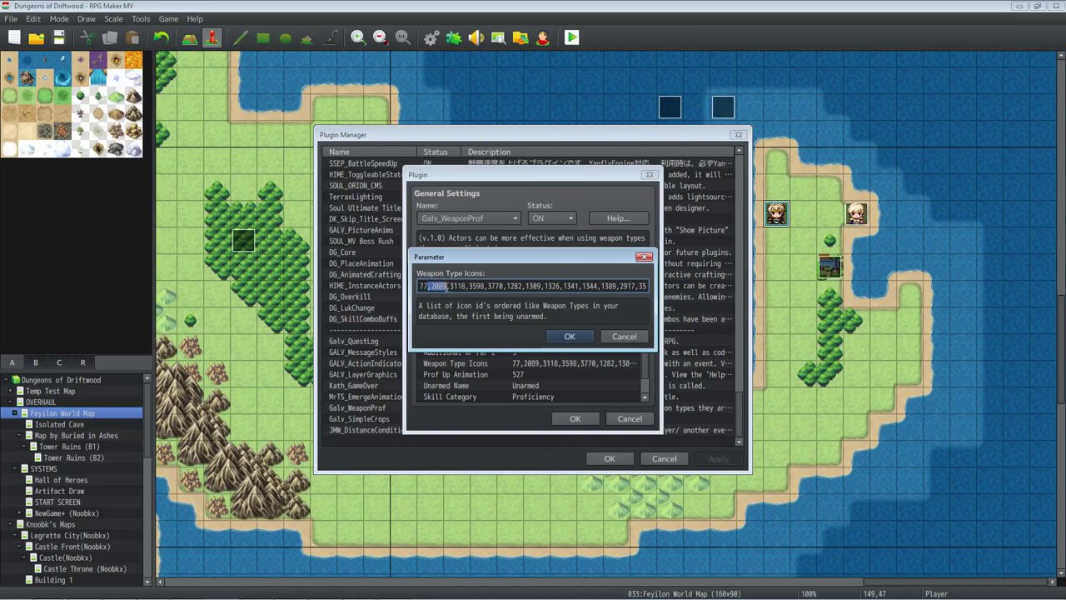
left_click_drag(448, 286, 431, 286)
left_click(554, 338)
Close the Galv_WeaponProf settings and Plugin Manager, then view the Database's Types page.
left_click(579, 419)
left_click(597, 461)
left_click(431, 37)
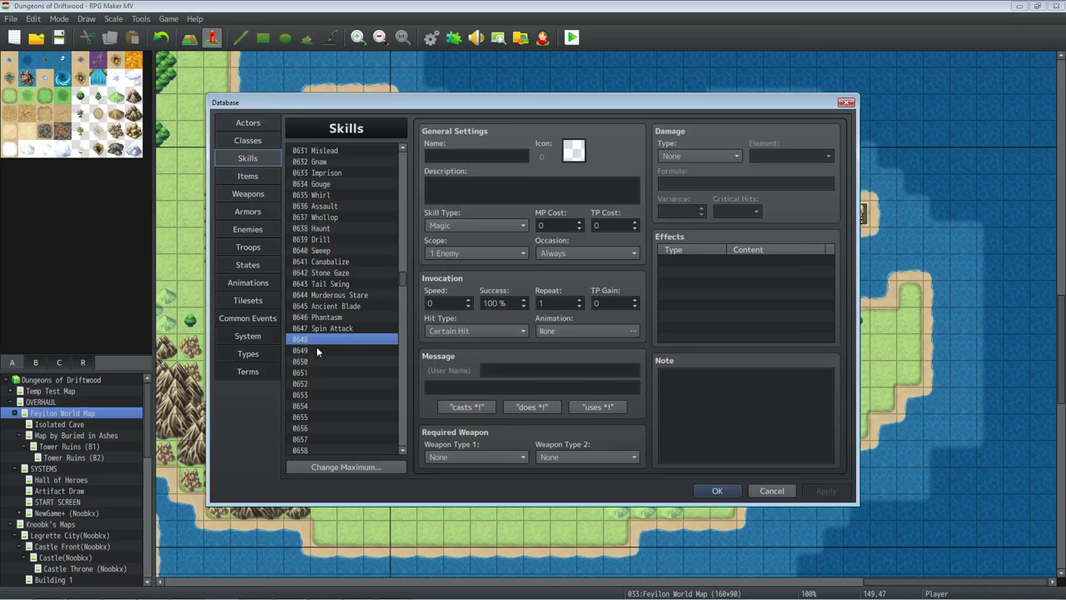
left_click(260, 349)
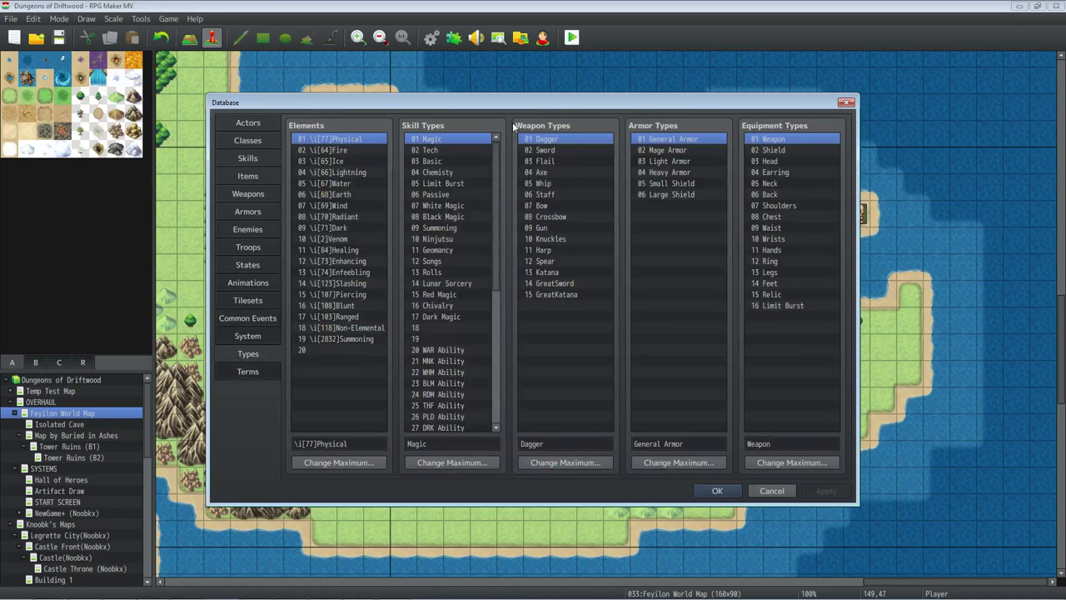
On the Items page, assign the empty item 0018 the sword icon 636.
left_click(250, 176)
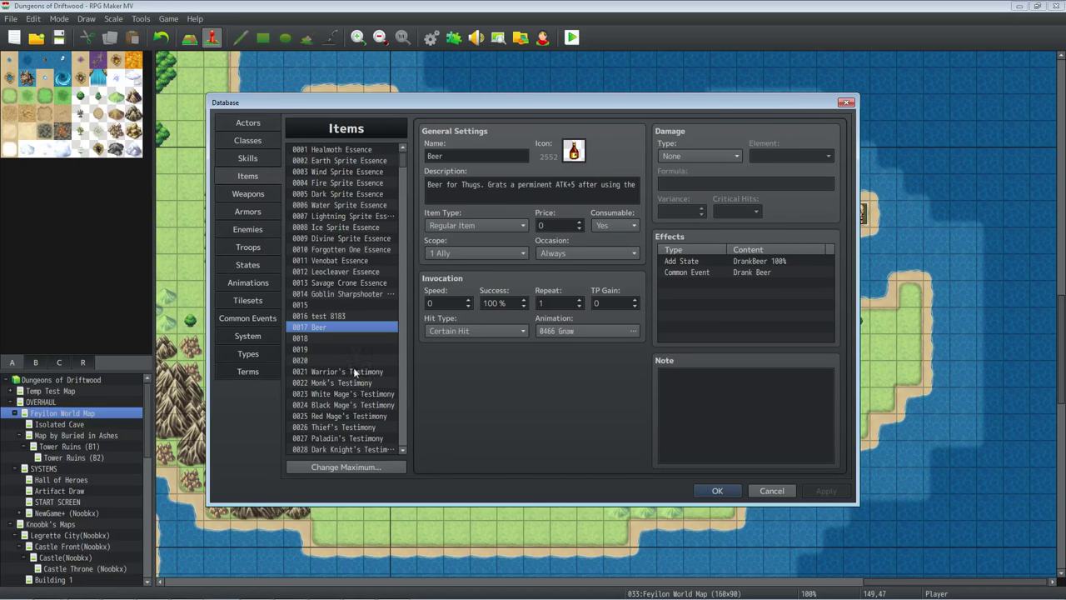
left_click(346, 338)
double_click(574, 150)
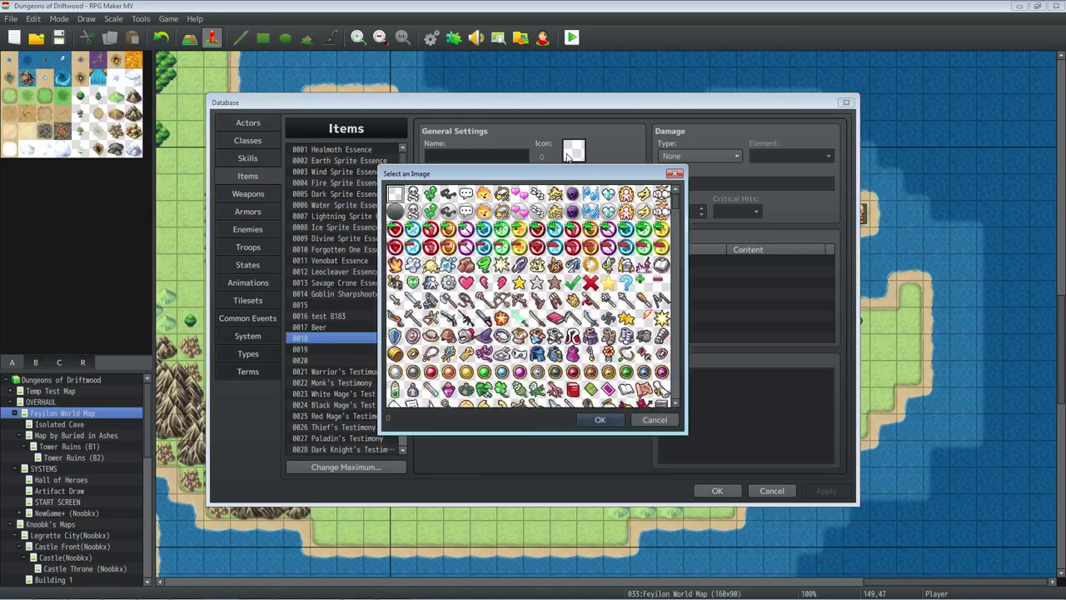
left_click(500, 305)
scroll(500, 305, "down", 1)
scroll(539, 264, "down", 5)
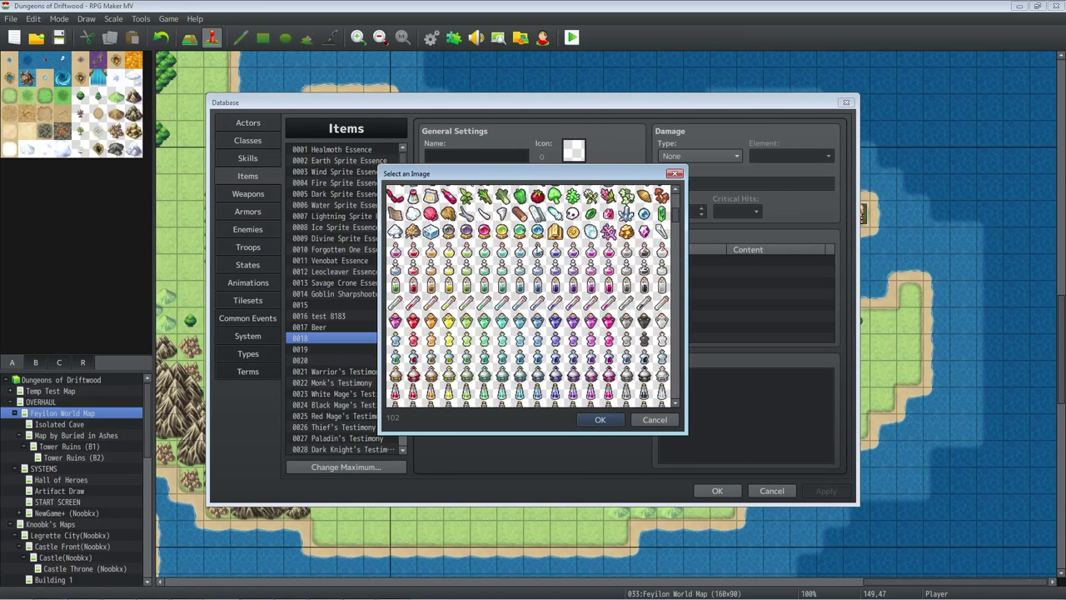
left_click(538, 248)
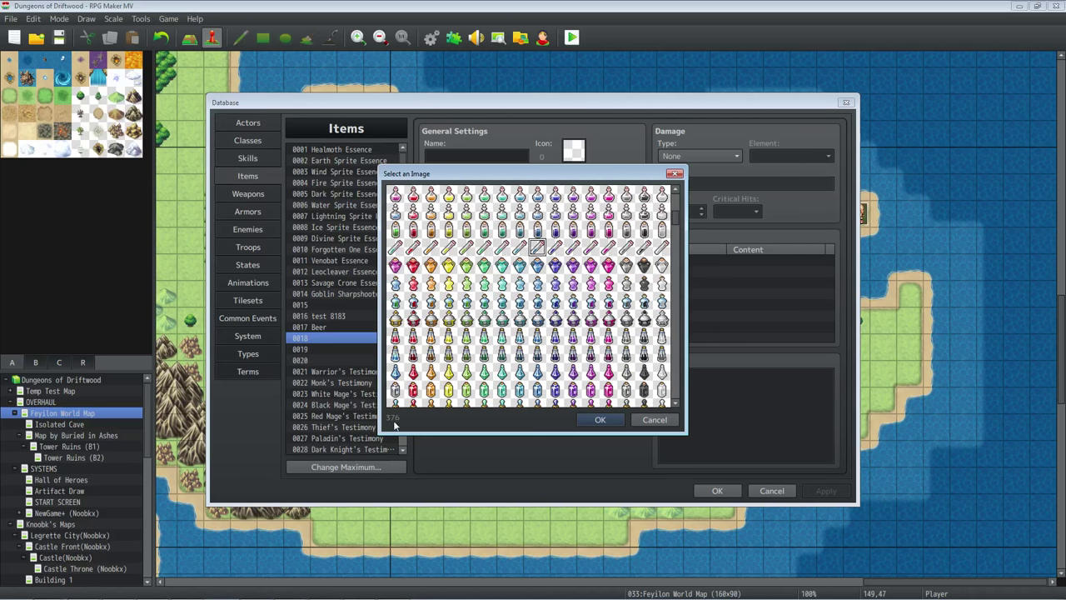
left_click(502, 319)
scroll(500, 342, "down", 4)
left_click(609, 330)
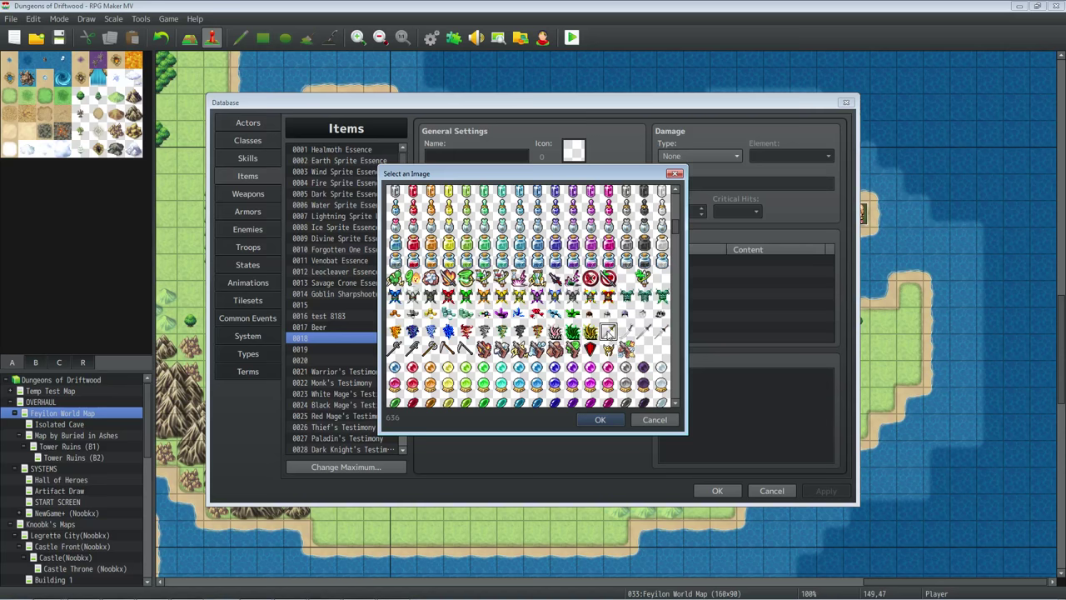
left_click(600, 420)
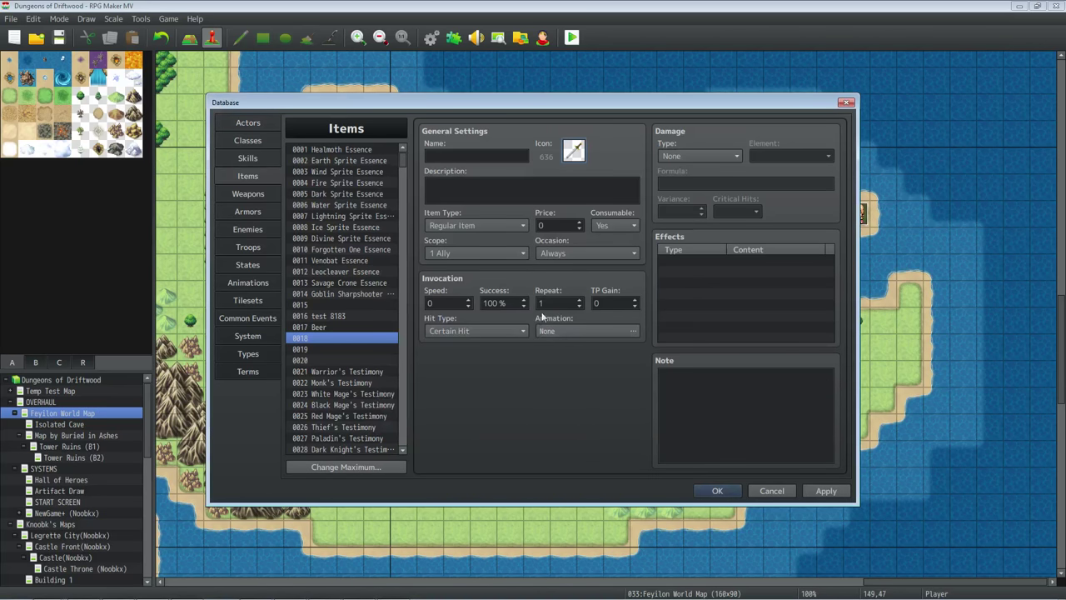
Reopen the Database Types page and raise Weapon Types maximum to 16, then trim back to 15.
left_click(718, 491)
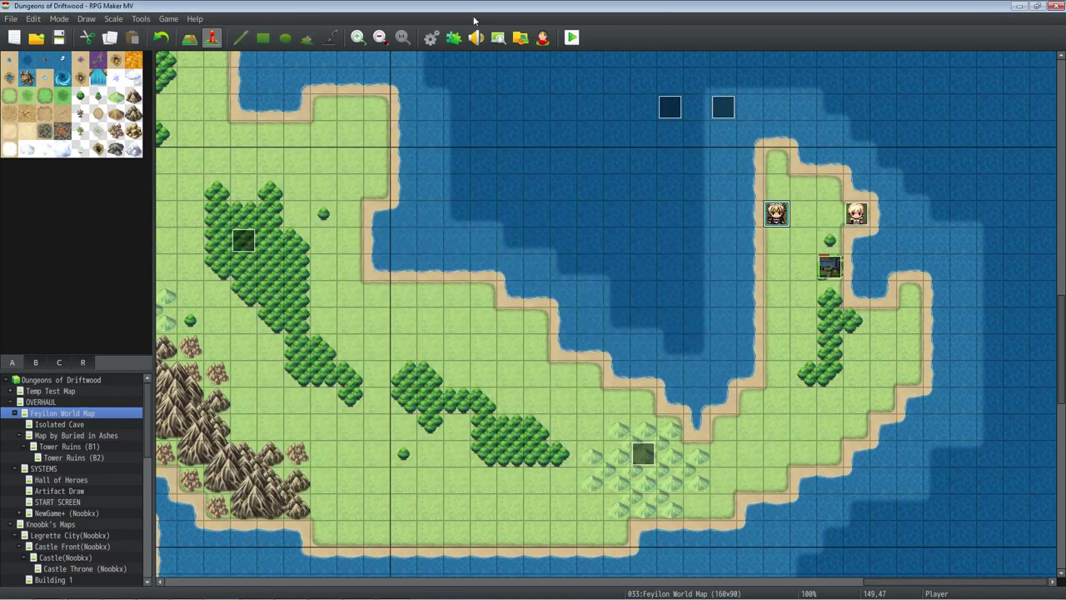
left_click(431, 37)
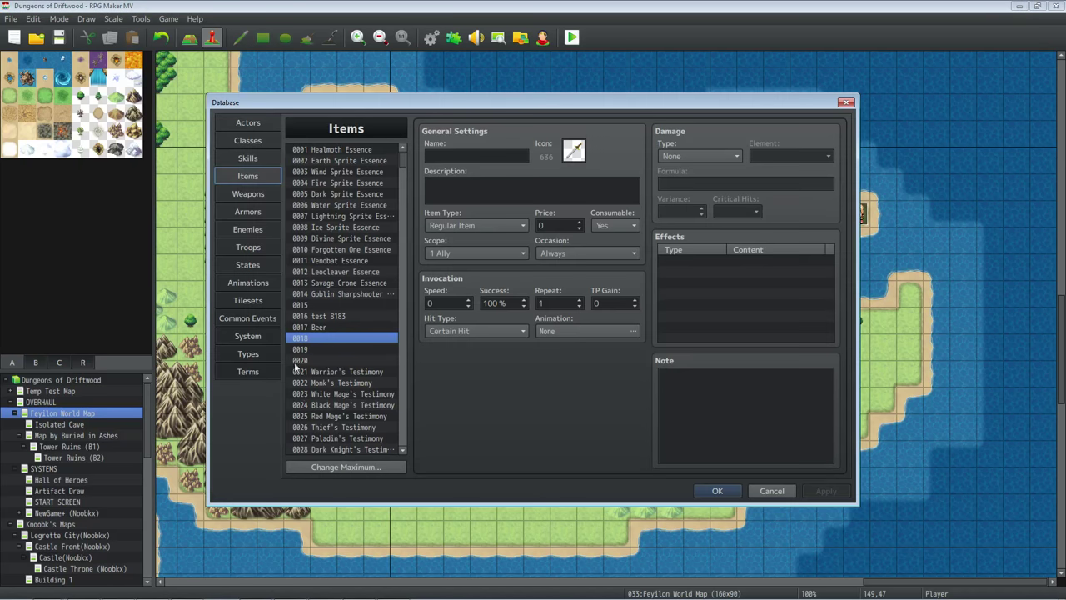
left_click(248, 336)
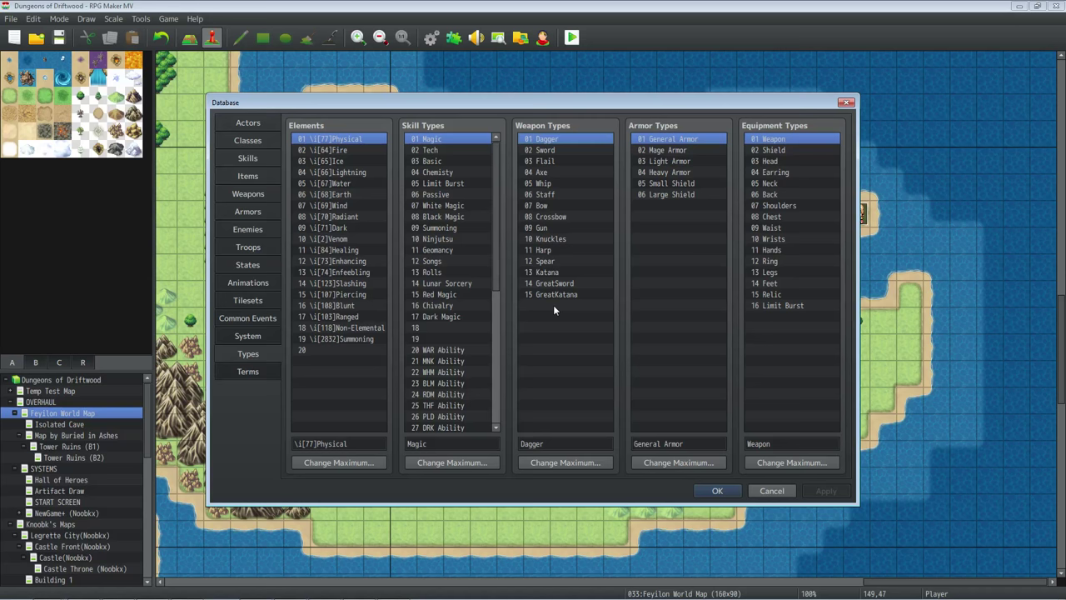
left_click(550, 463)
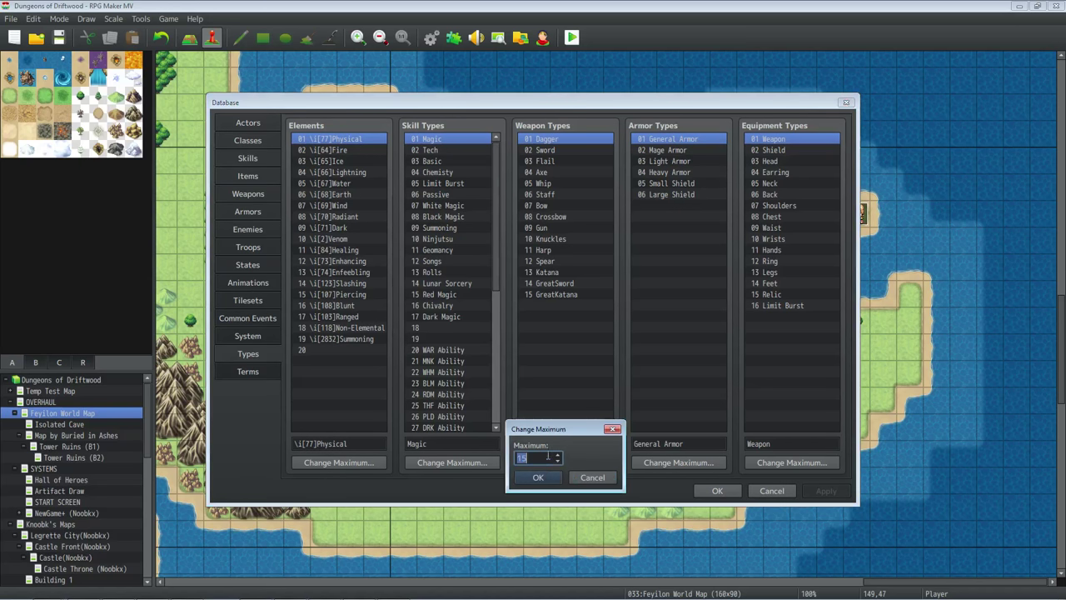
left_click(538, 477)
left_click(587, 306)
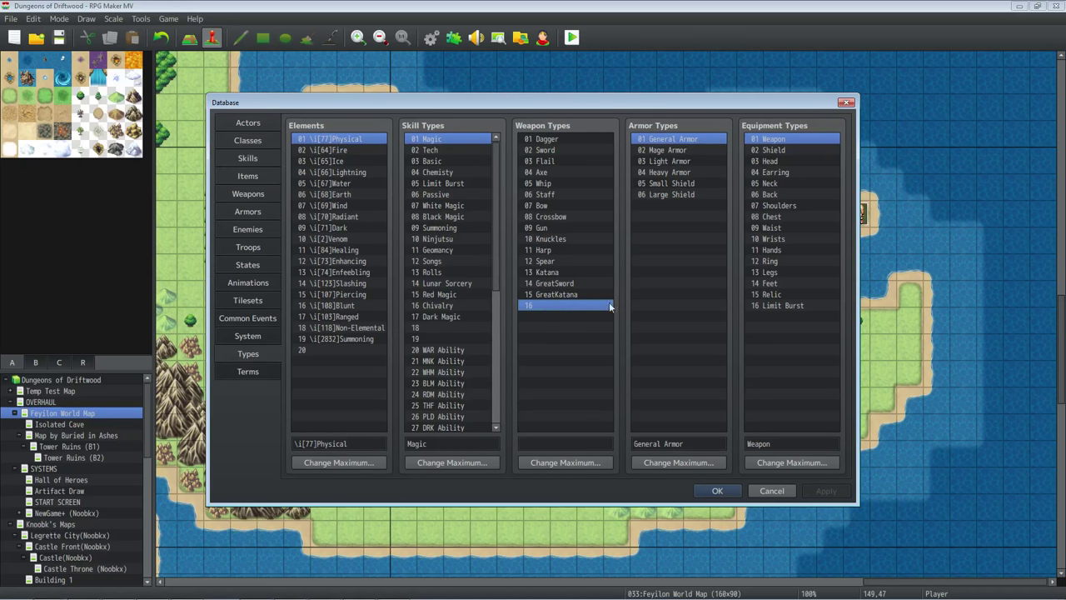
left_click(561, 464)
left_click(539, 478)
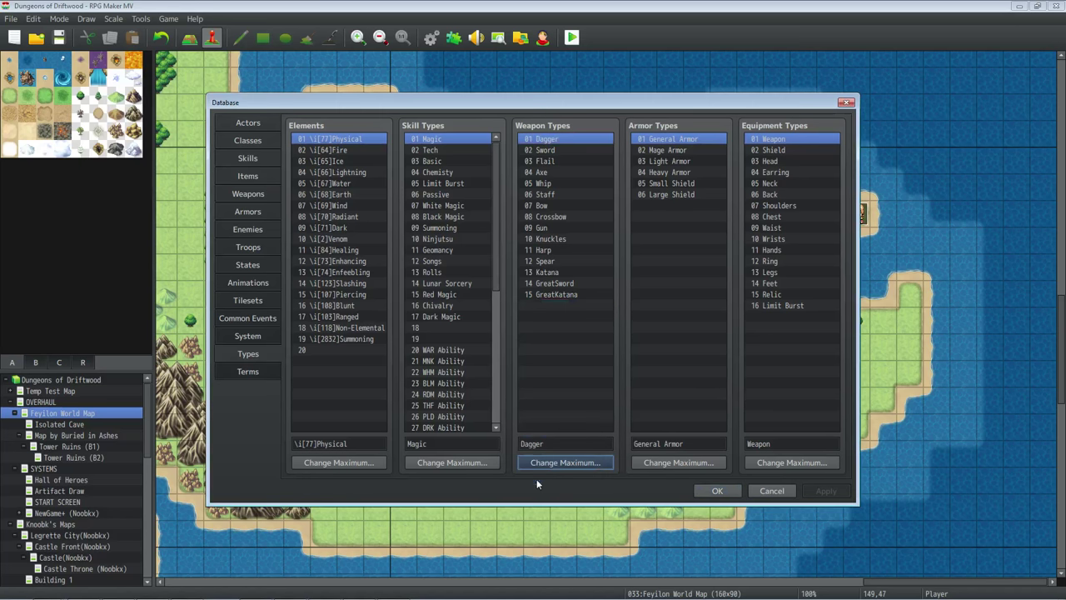
Browse the weapon types from Dagger through Bow to GreatKatana and confirm the Database.
left_click(549, 296)
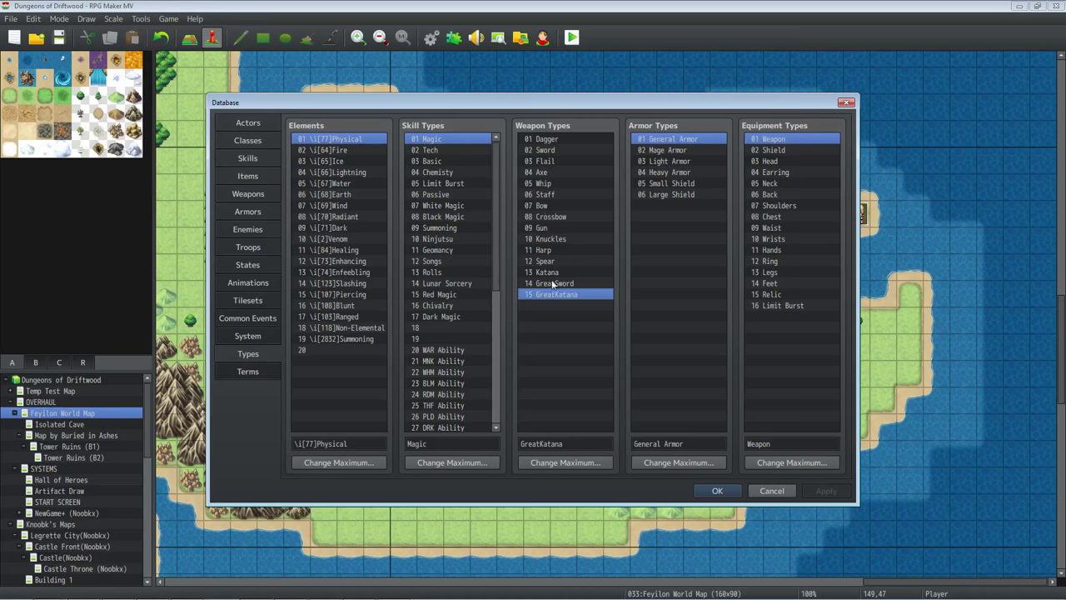
left_click(565, 207)
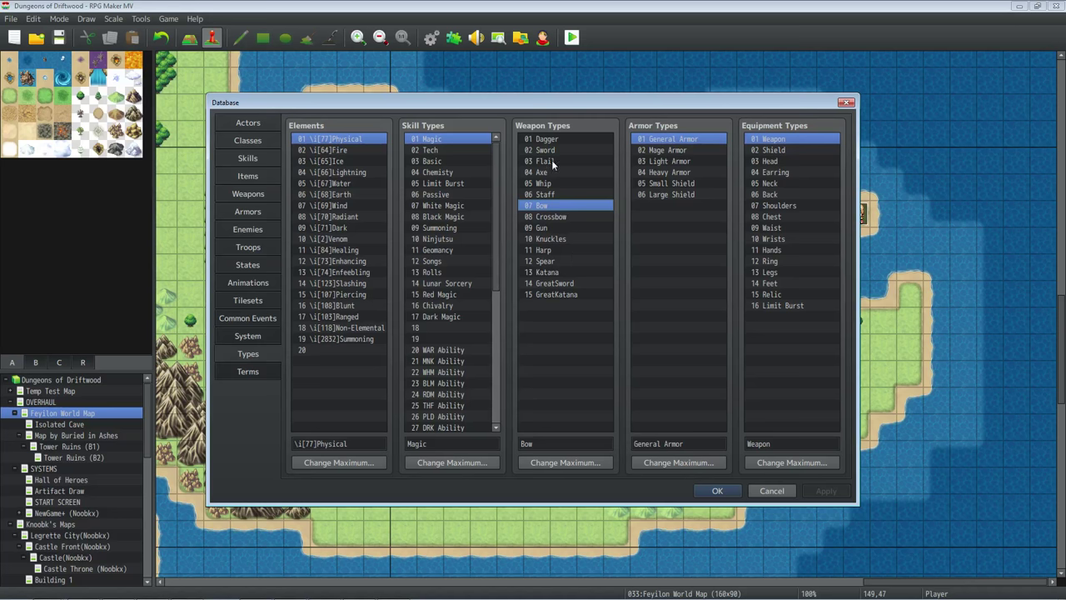
left_click(557, 295)
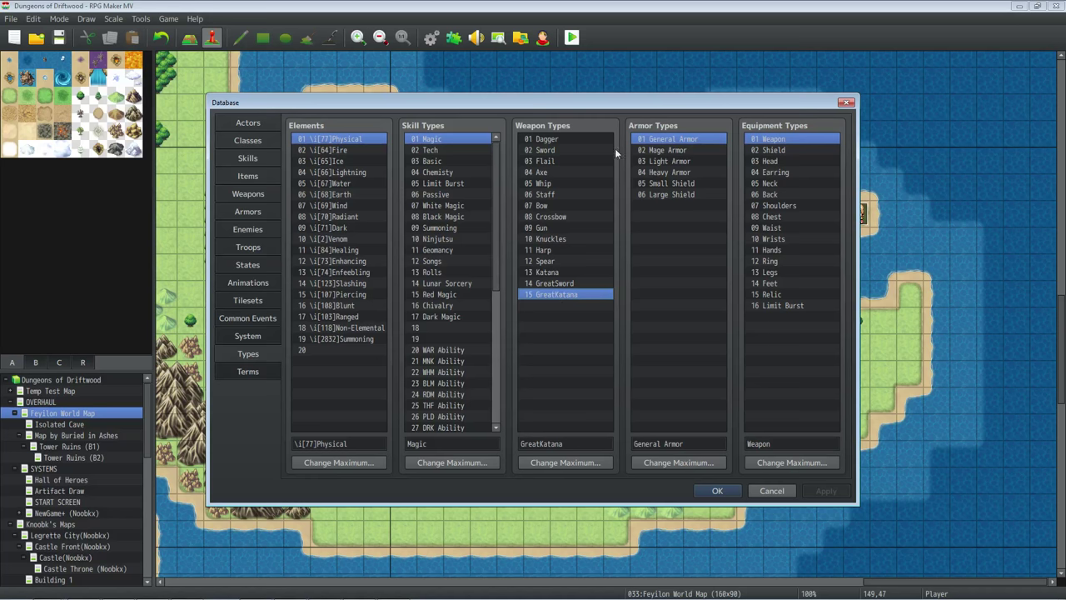
left_click(583, 140)
left_click(583, 160)
left_click(584, 203)
left_click(571, 140)
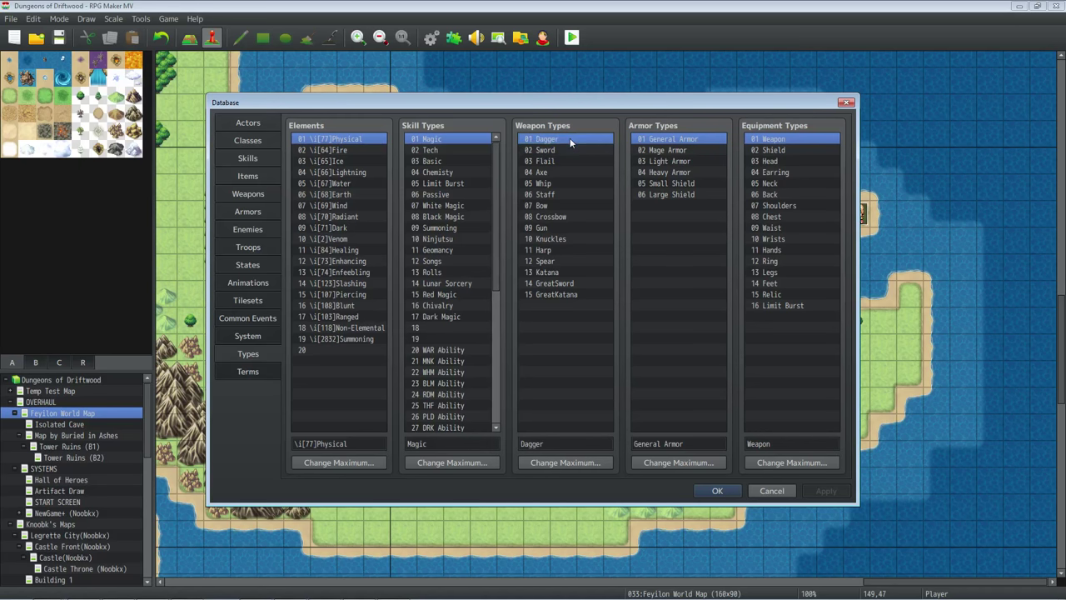
key("Down")
key("Down")
key("Down")
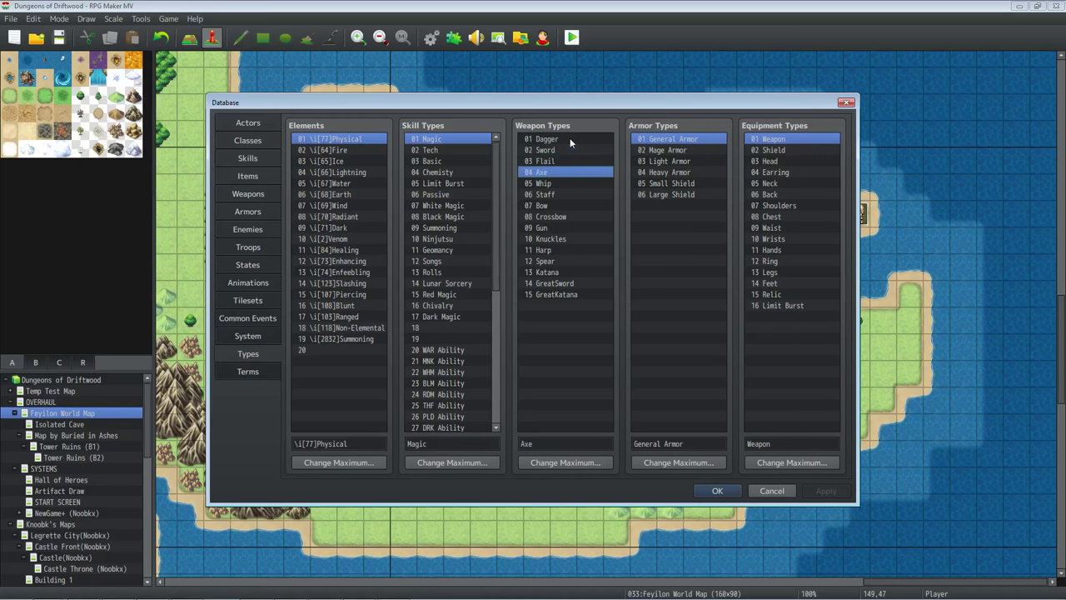
left_click(563, 138)
left_click(567, 295)
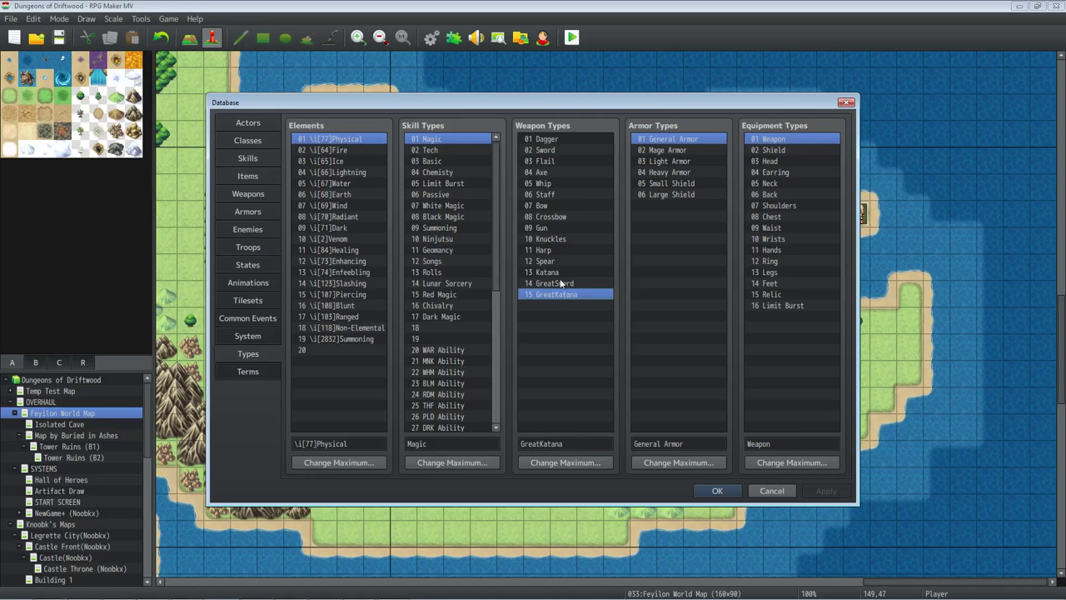
left_click(718, 490)
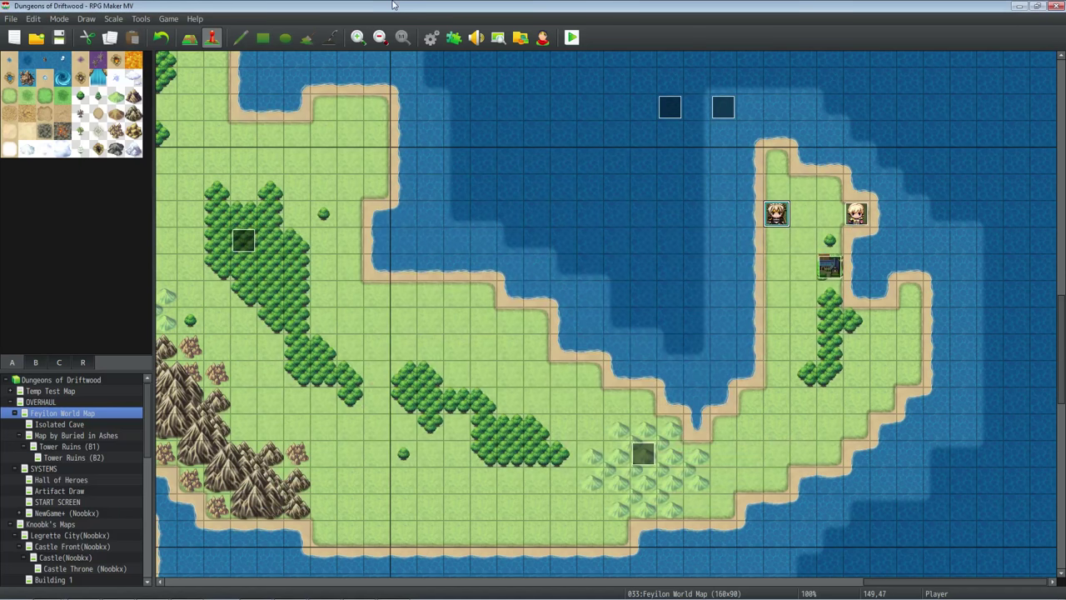
left_click(454, 37)
Open Galv_WeaponProf's Weapon Type Icons value for editing.
scroll(737, 227, "down", 3)
scroll(641, 405, "down", 10)
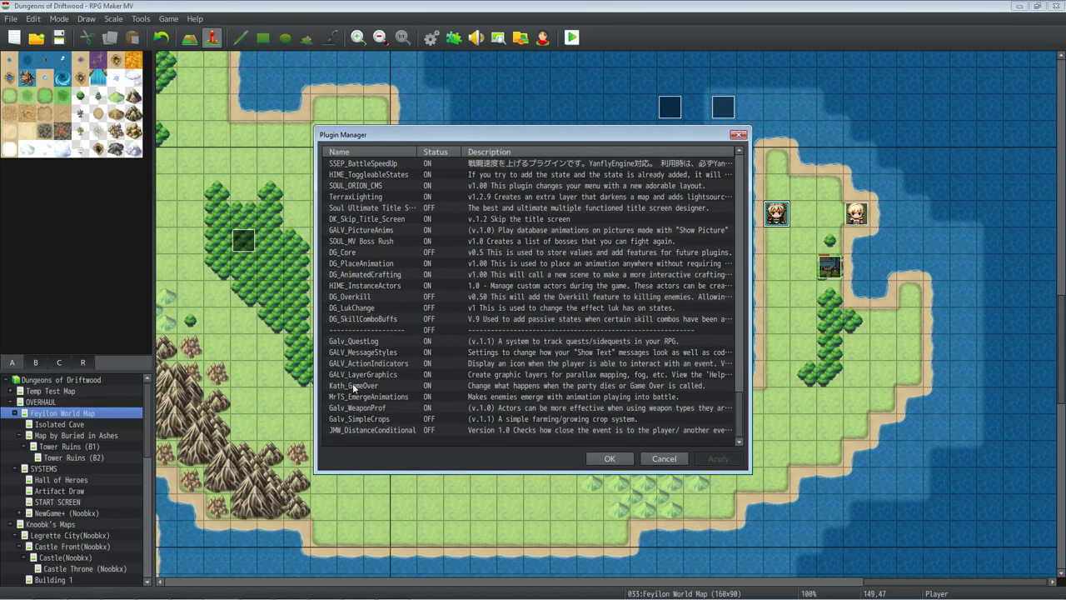
double_click(377, 406)
scroll(540, 325, "down", 4)
left_click(537, 342)
double_click(537, 341)
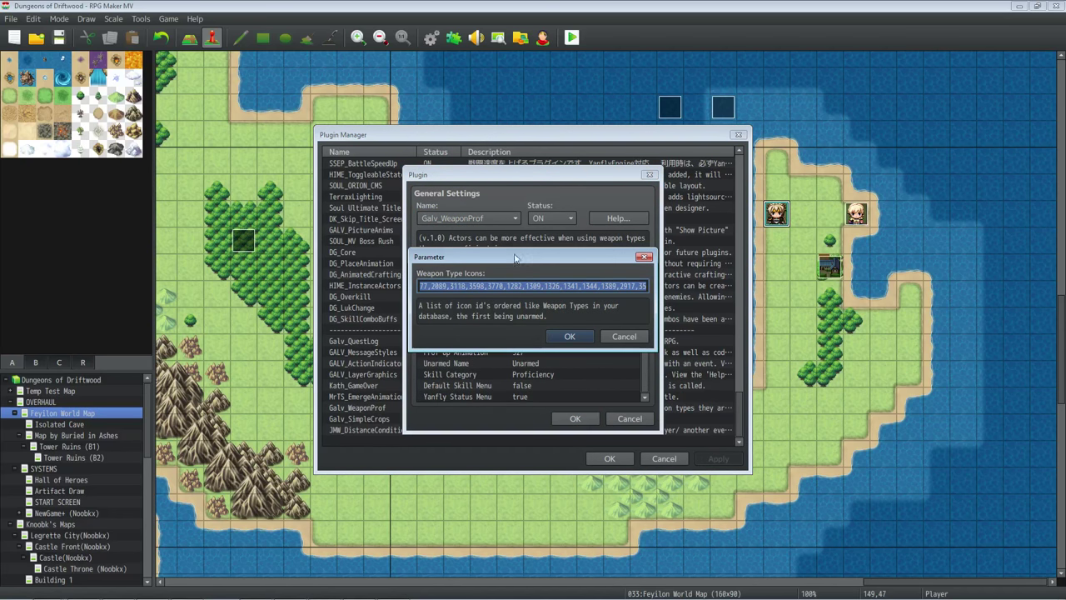
Check icon ID 2089 in the list, accept it, and keep Prof Up Animation at 527.
left_click(439, 286)
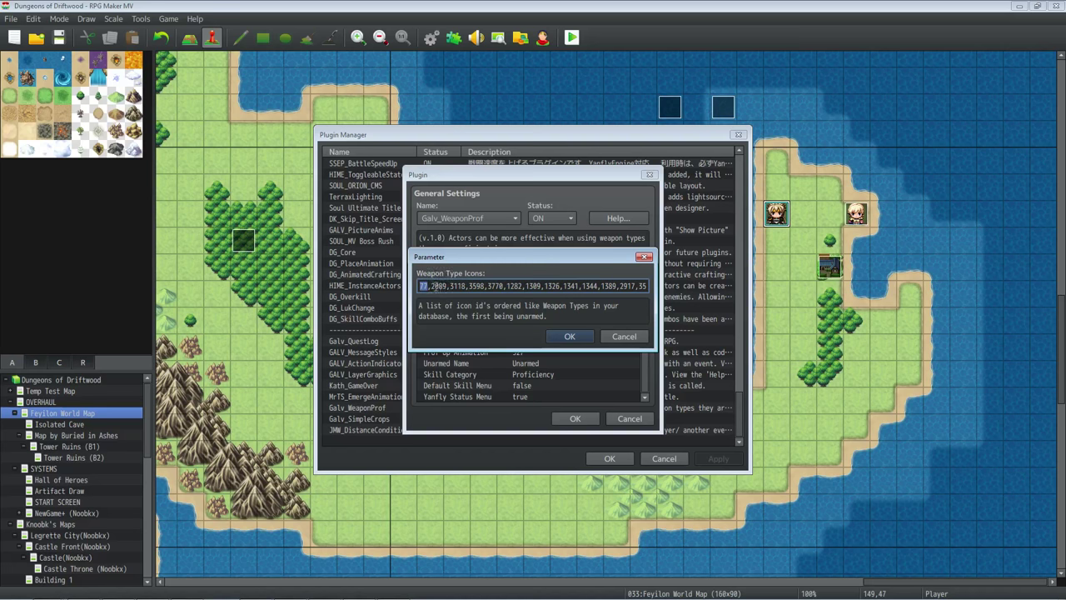
double_click(439, 285)
left_click_drag(584, 286, 673, 296)
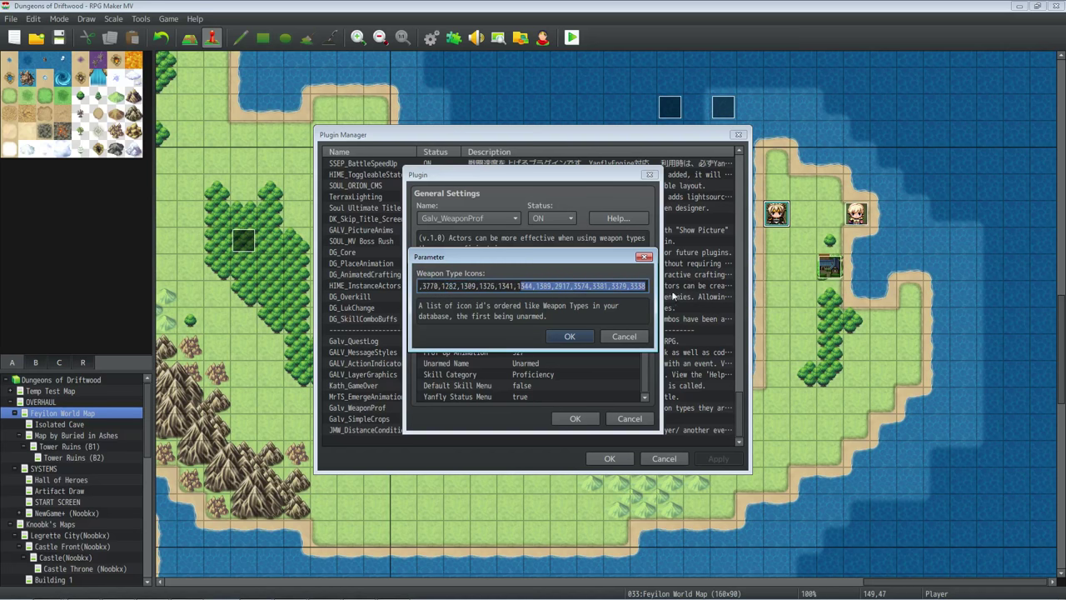
left_click(541, 286)
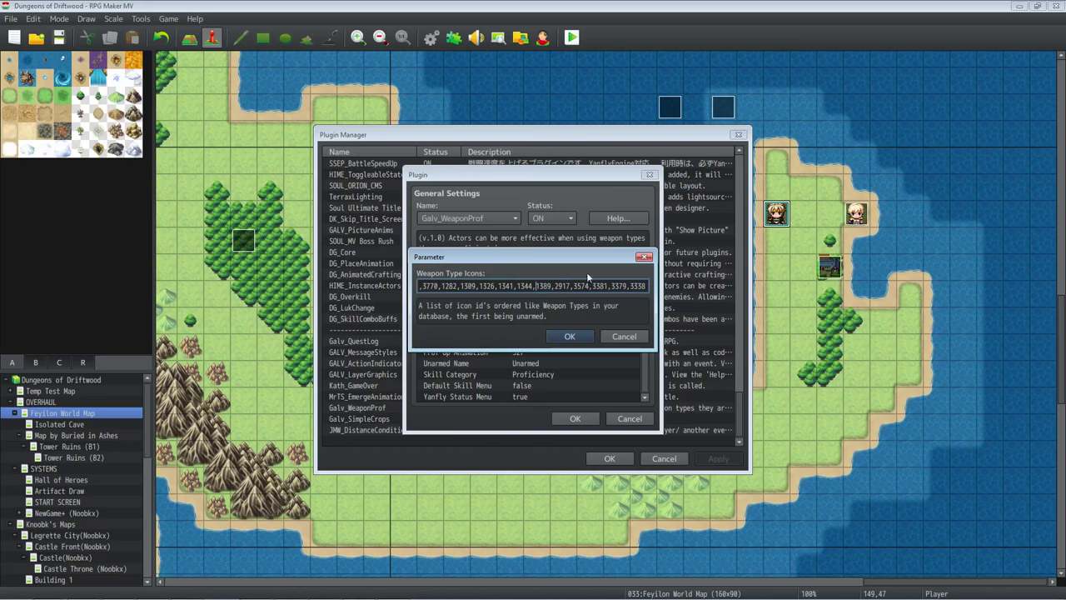
left_click(566, 337)
double_click(538, 352)
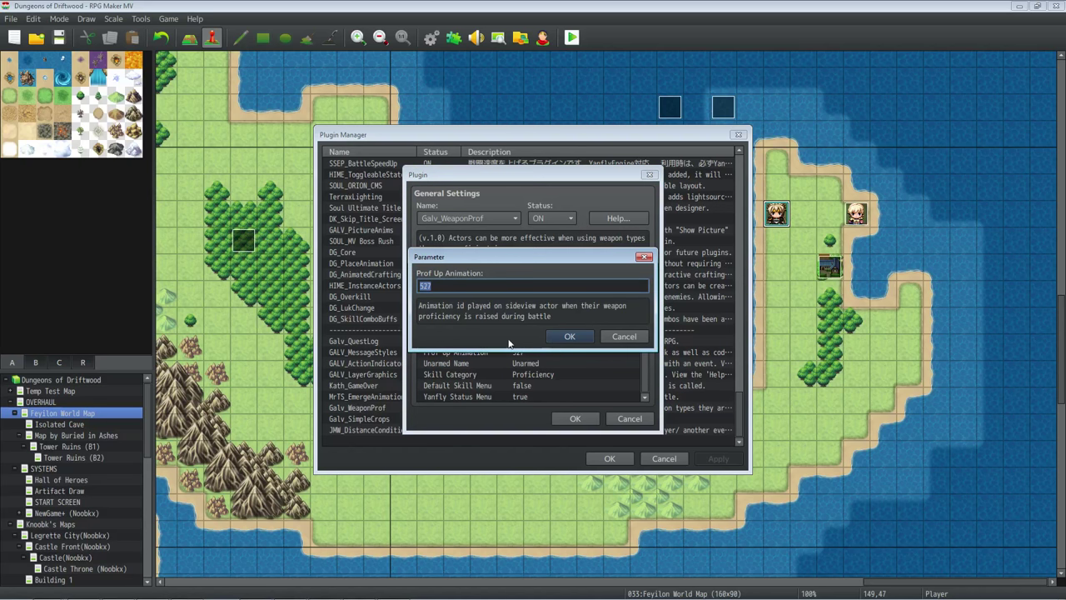
left_click(565, 336)
Apply the plugin settings and move the player start onto the southern hills.
left_click(574, 420)
left_click(607, 459)
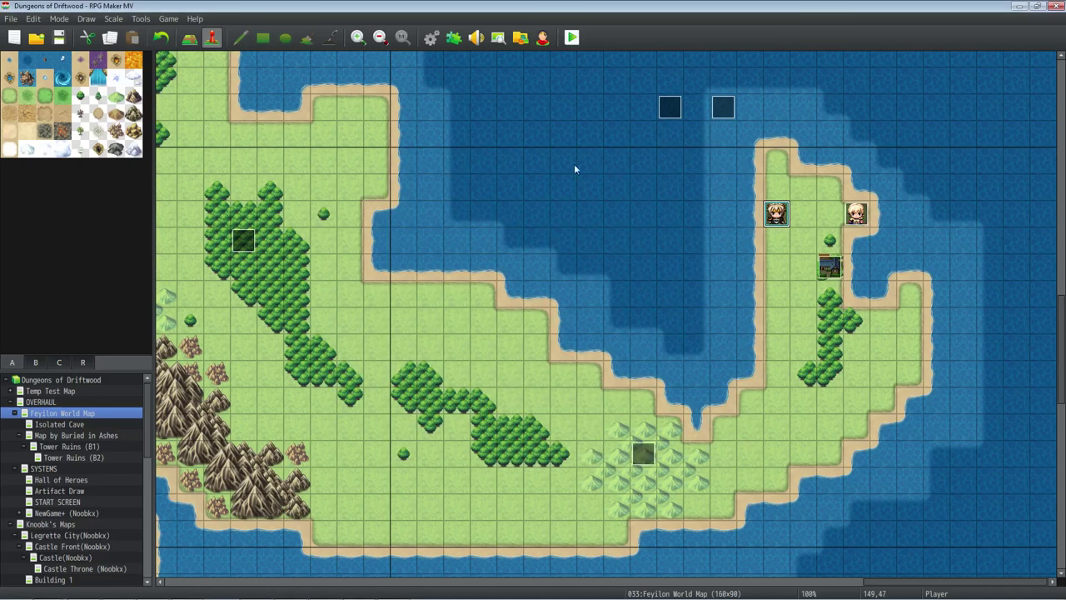
left_click_drag(777, 215, 670, 453)
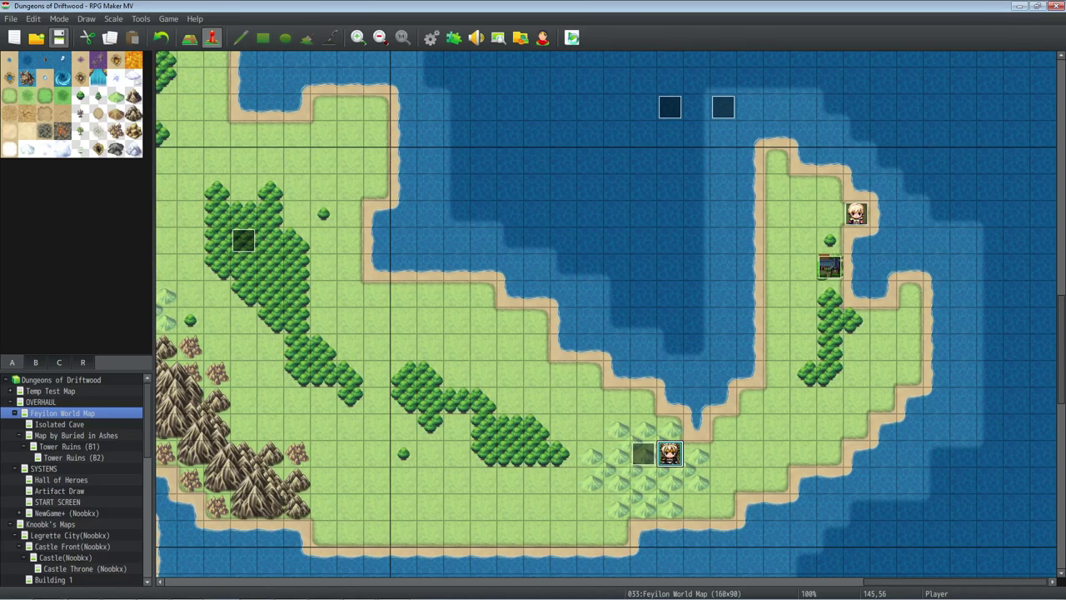
Playtest maximized, walk into a battle and defeat the goat with GreatSword Attack.
left_click(572, 37)
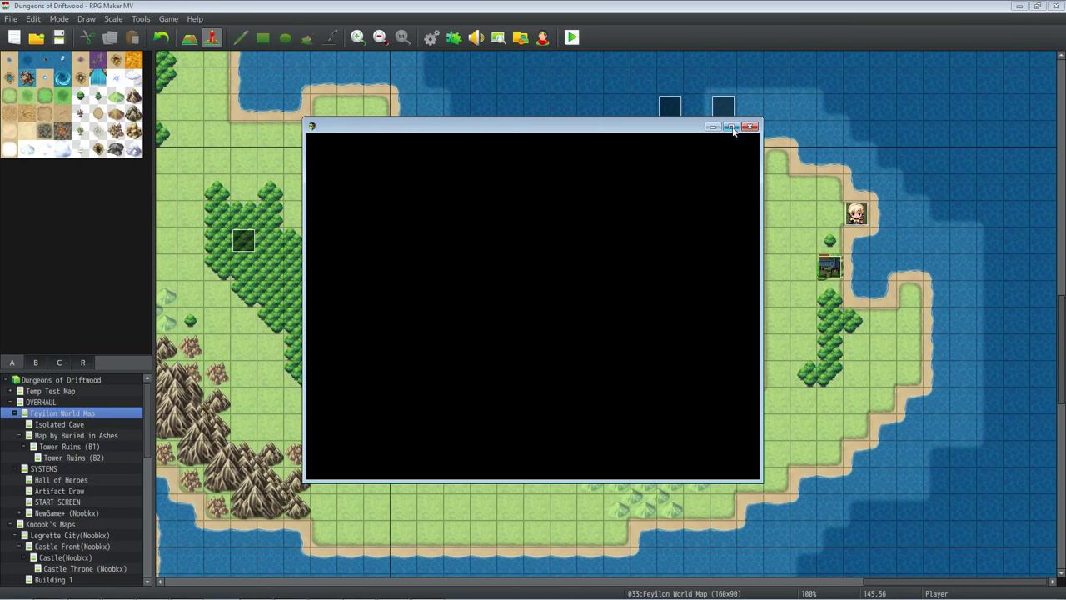
left_click(865, 98)
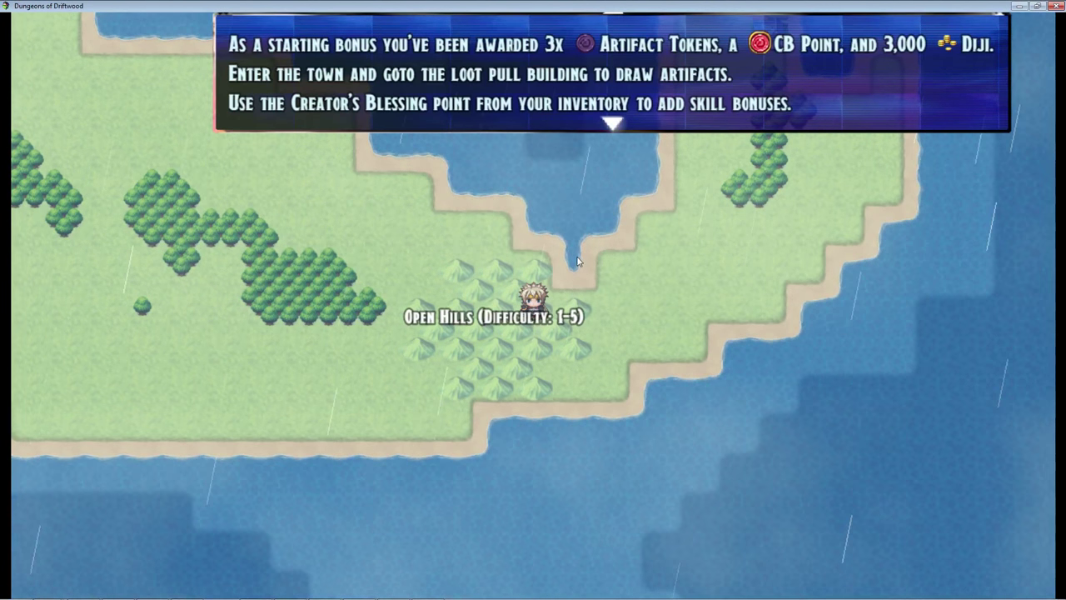
key("Return")
key("Left")
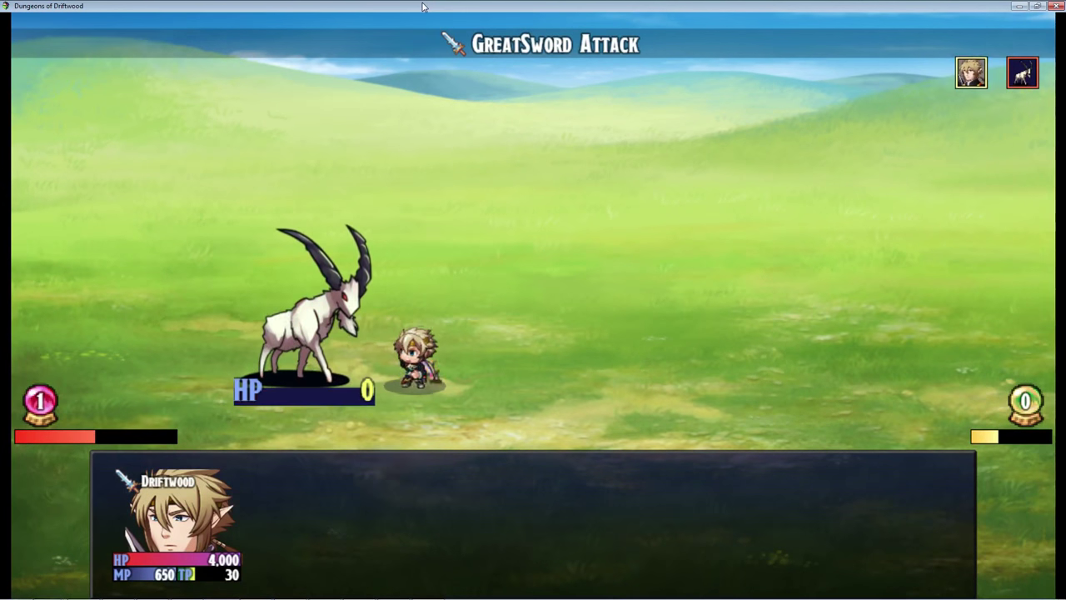
key("Return")
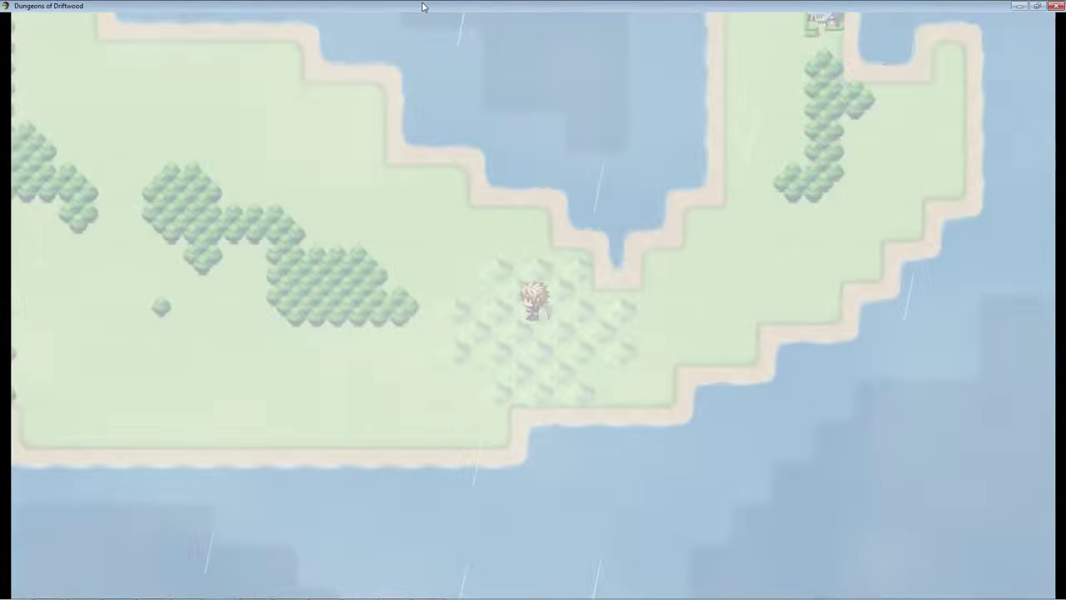
key("Return")
key("Return")
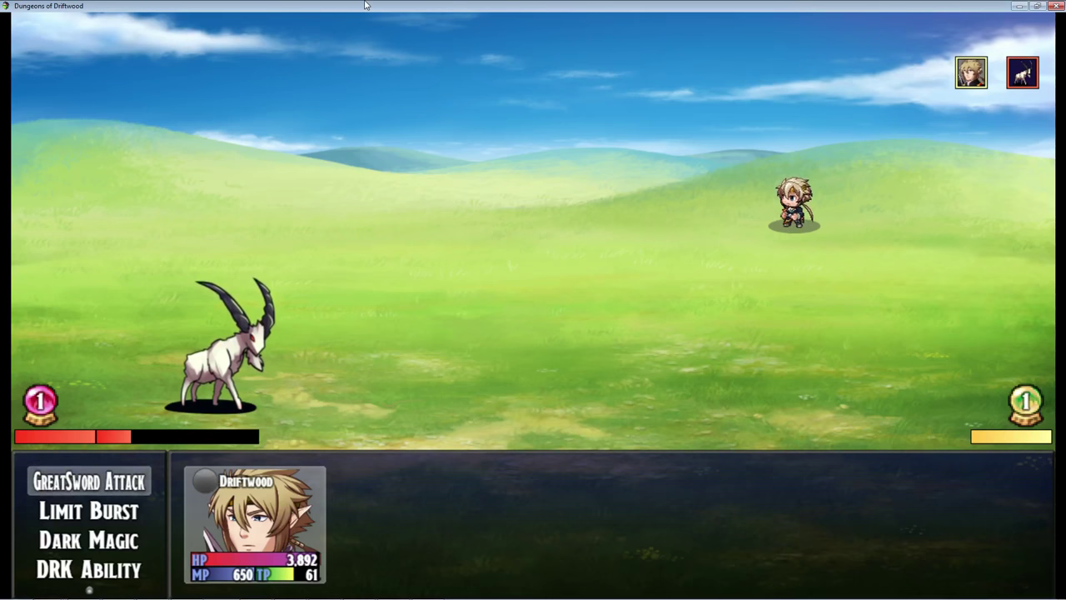
key("Return")
key("Return")
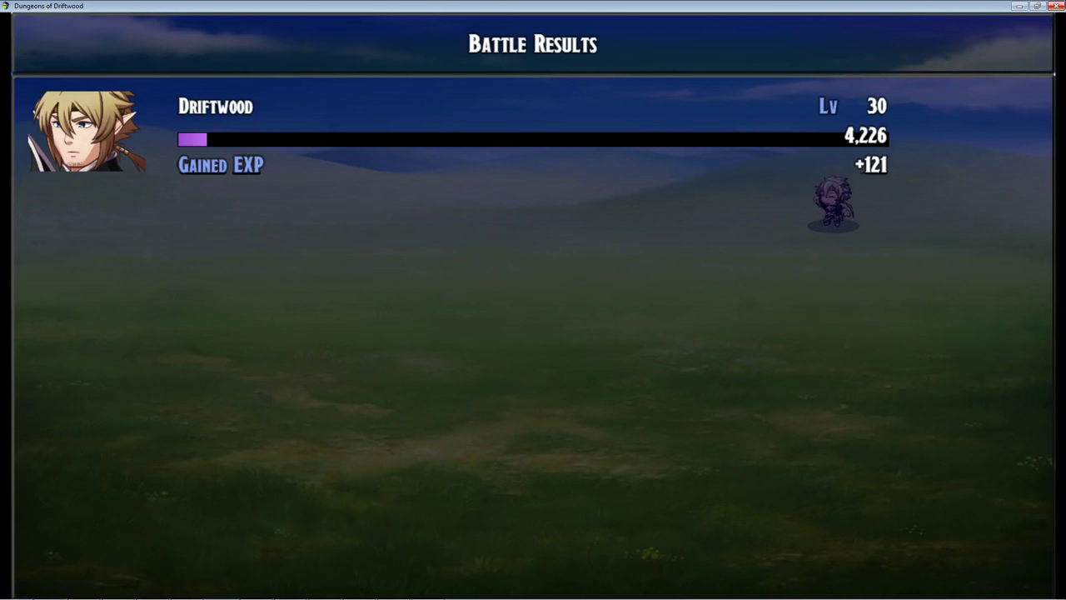
left_click(1057, 6)
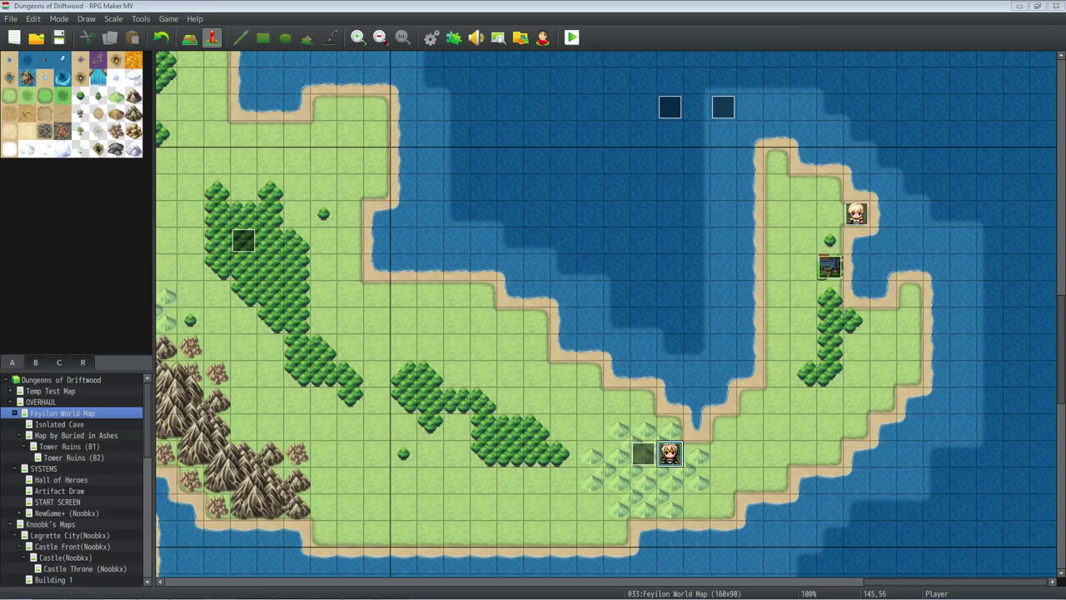
left_click(455, 39)
left_click_drag(737, 194, 738, 434)
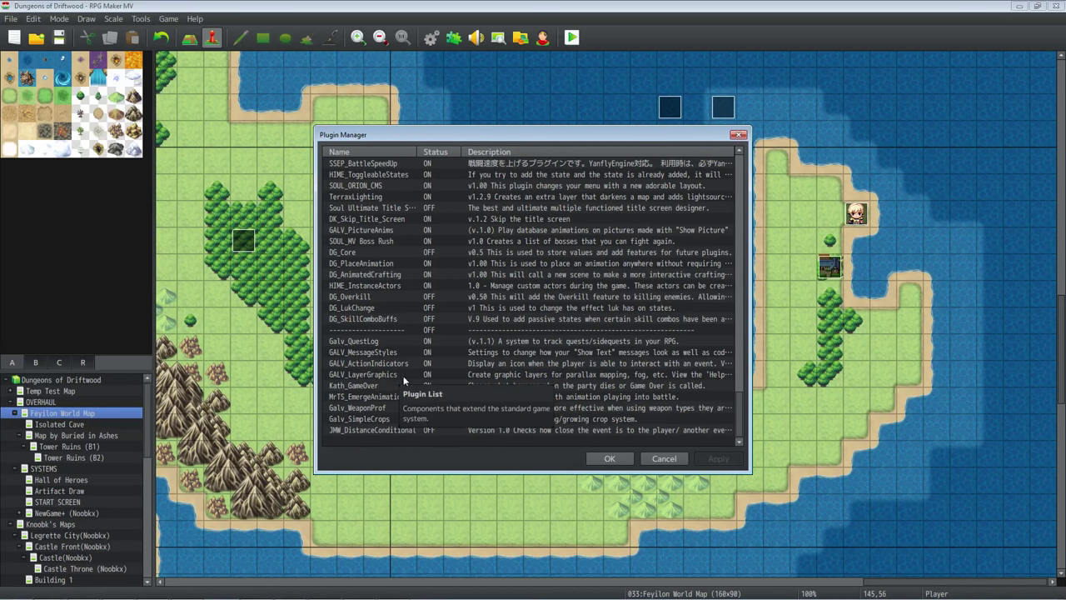
double_click(377, 409)
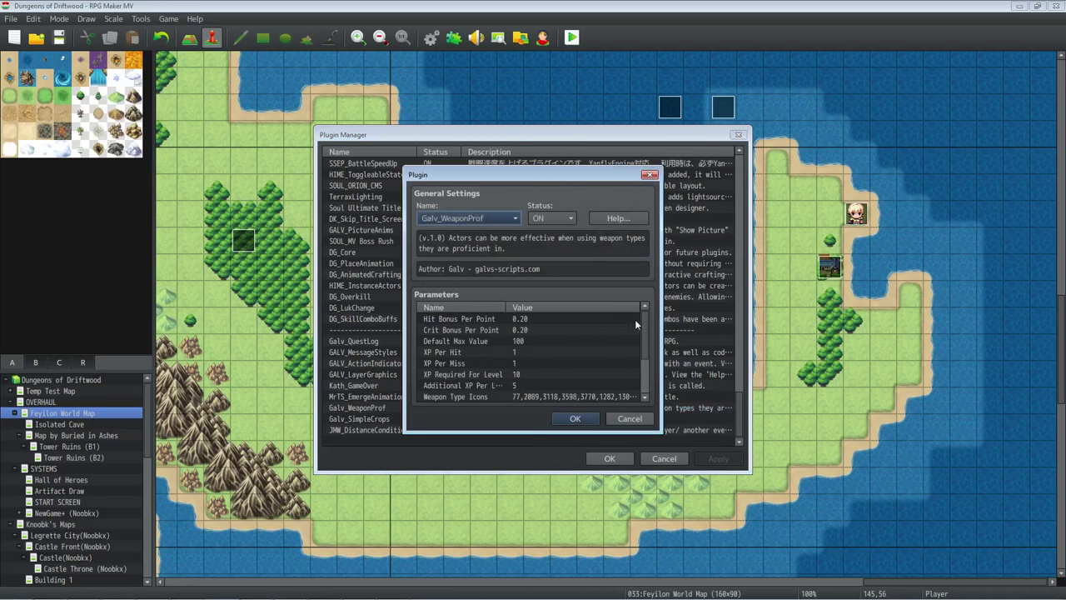
scroll(575, 353, "down", 1)
double_click(525, 352)
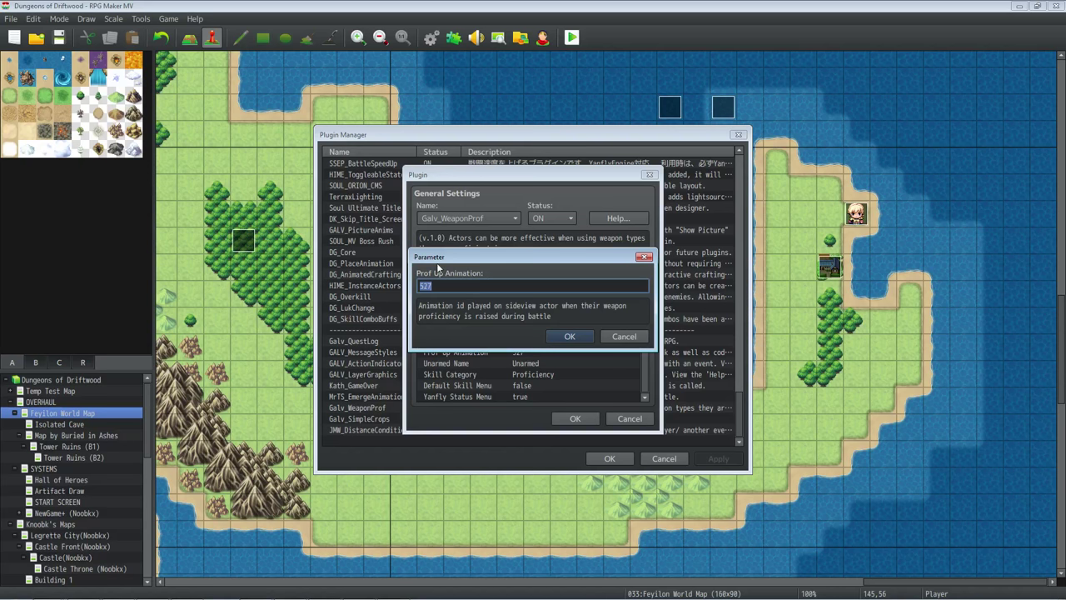
left_click(570, 336)
left_click(575, 419)
left_click(615, 458)
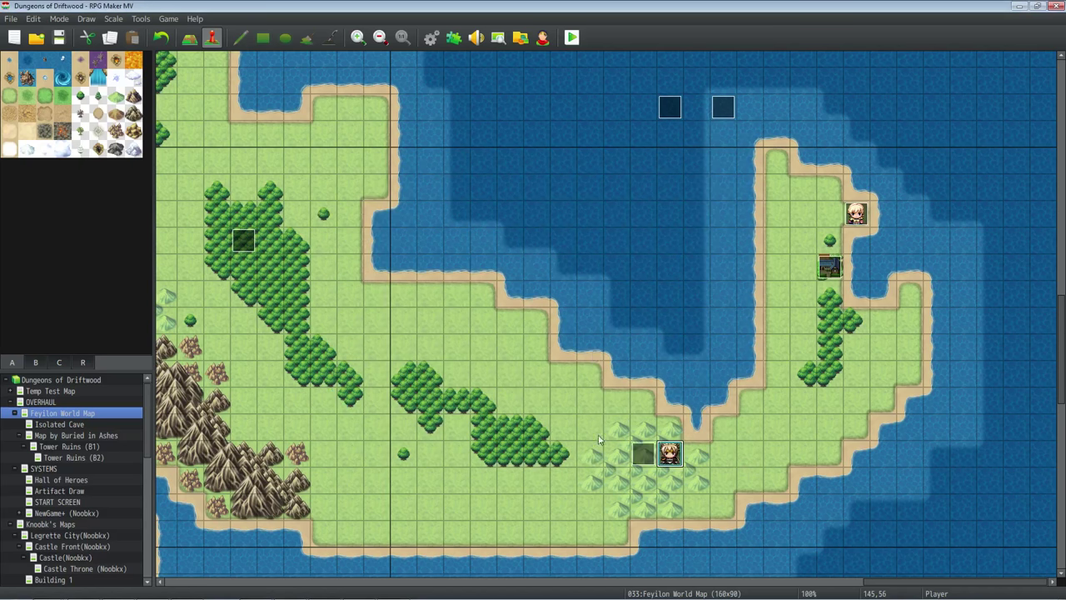
left_click(430, 38)
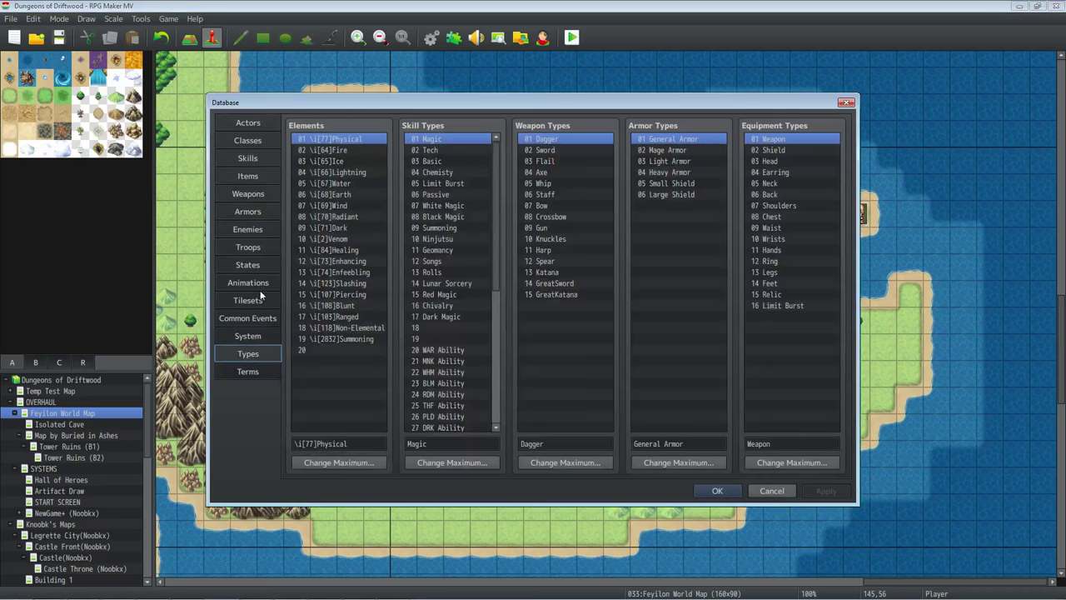
left_click(259, 284)
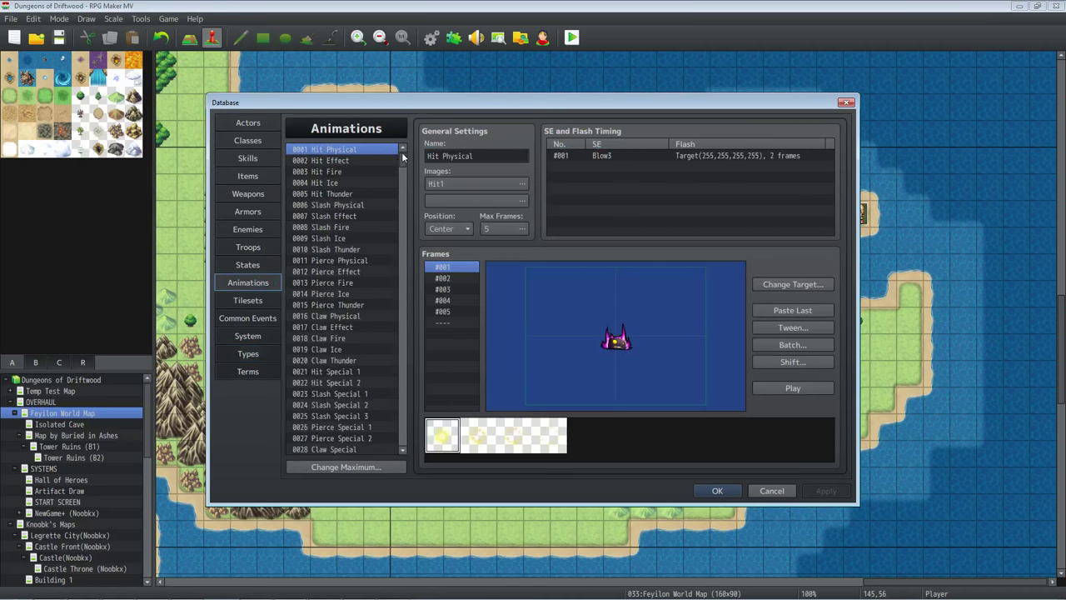
left_click_drag(403, 157, 378, 229)
left_click(375, 222)
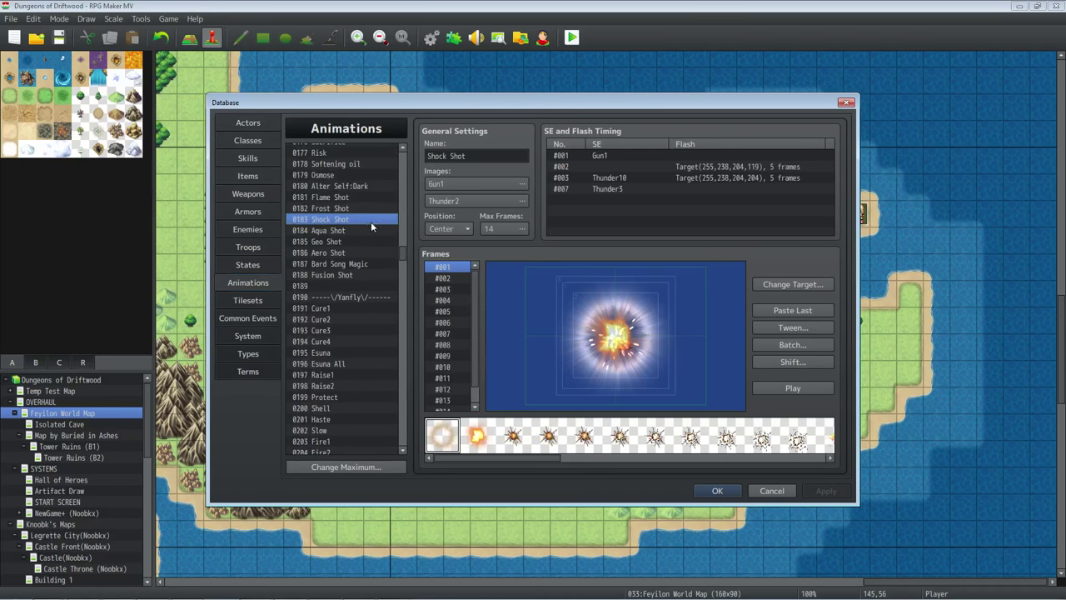
left_click(793, 388)
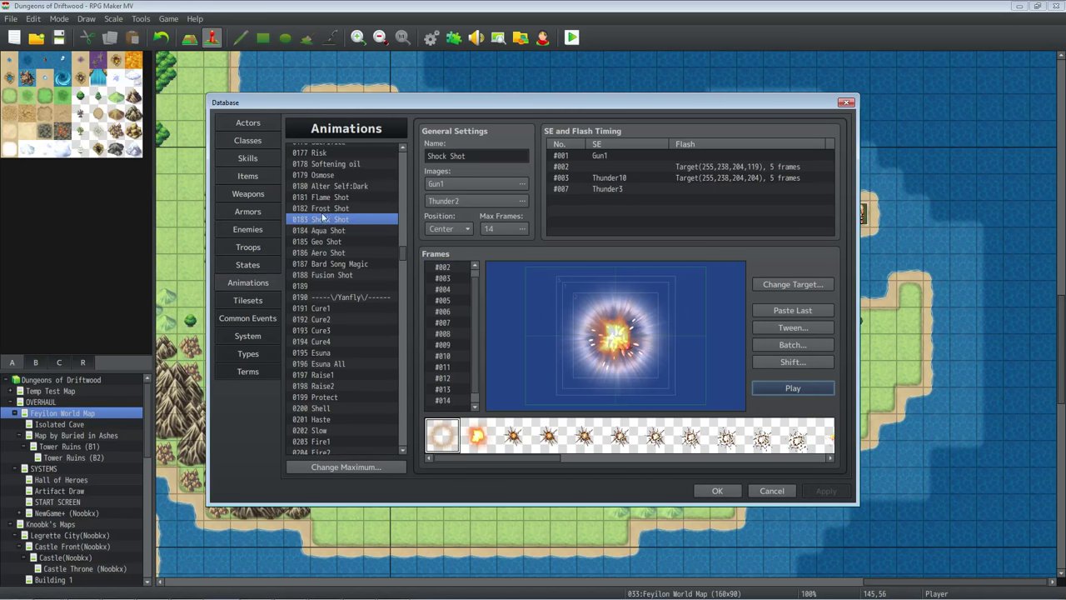
scroll(334, 237, "down", 3)
left_click_drag(406, 257, 410, 414)
scroll(386, 404, "down", 8)
left_click(350, 357)
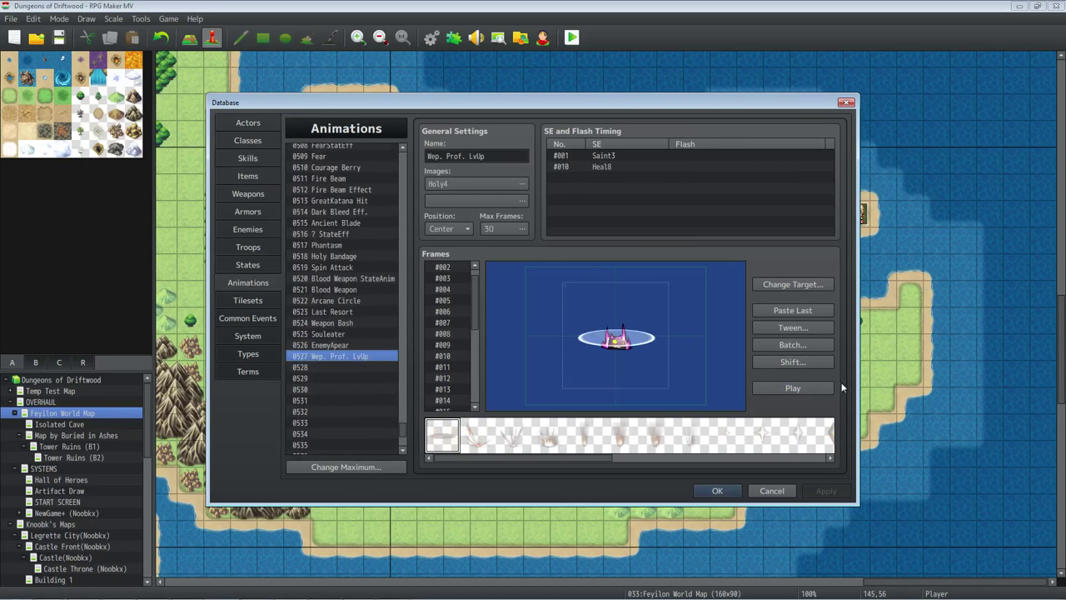
left_click(809, 388)
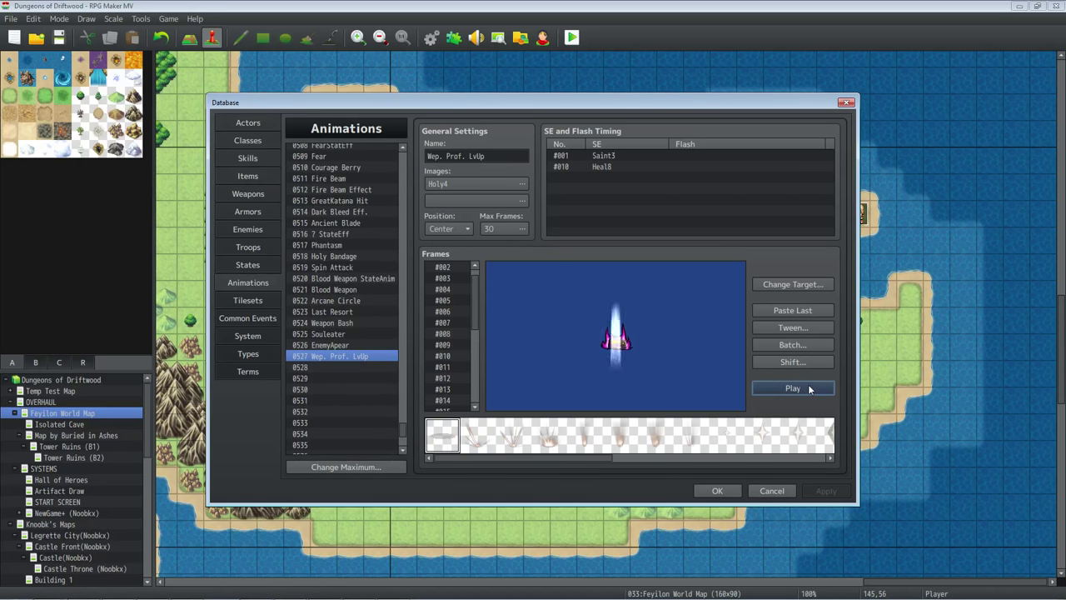
Open Galv_WeaponProf settings and inspect Unarmed Name, Skill Category and Default Skill Menu.
left_click(717, 491)
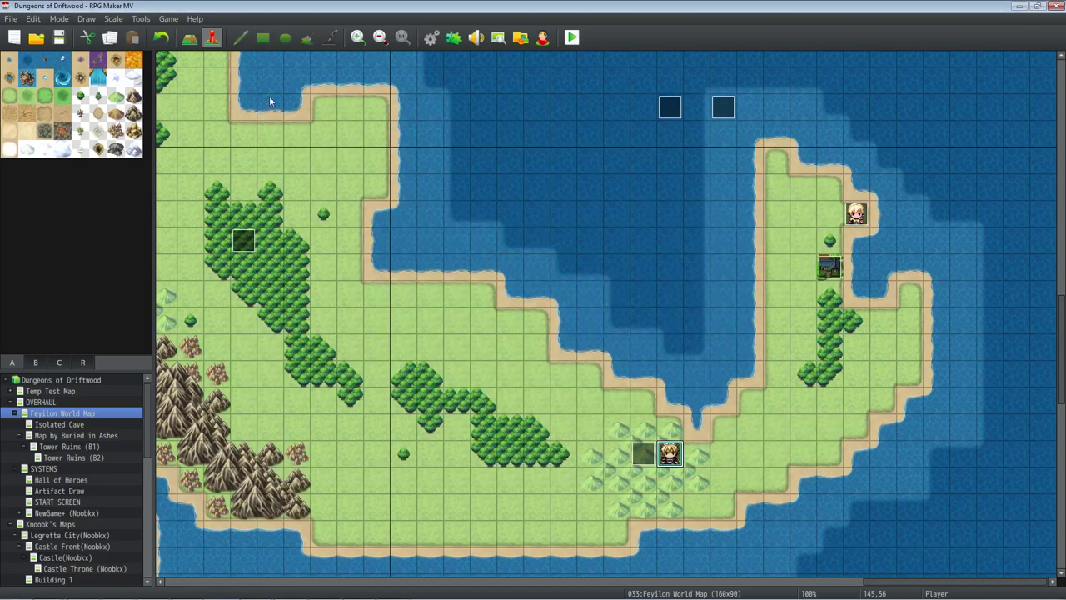
left_click(453, 38)
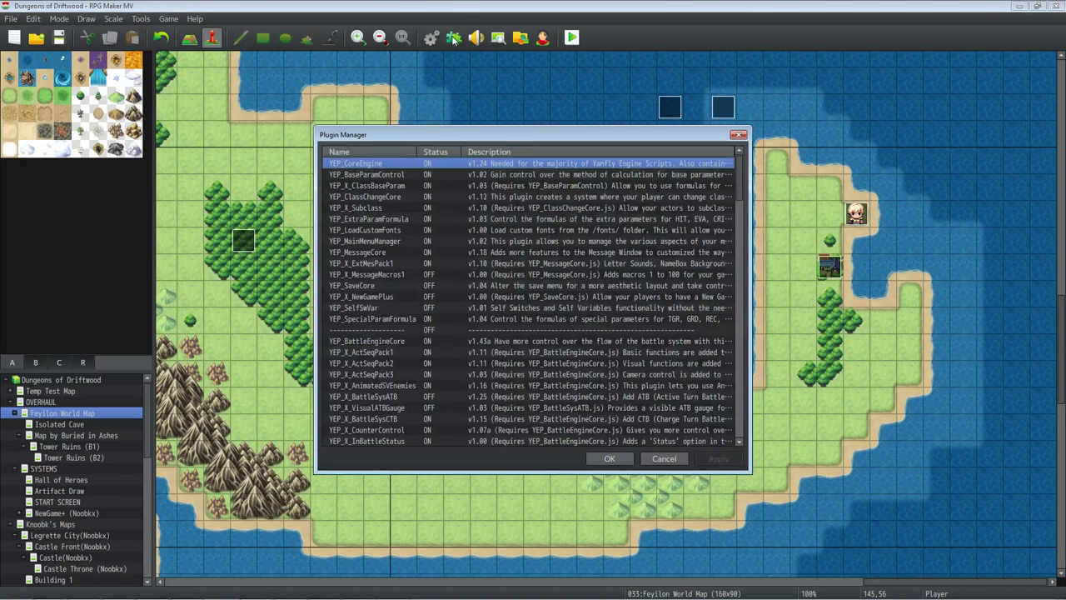
left_click_drag(739, 179, 739, 416)
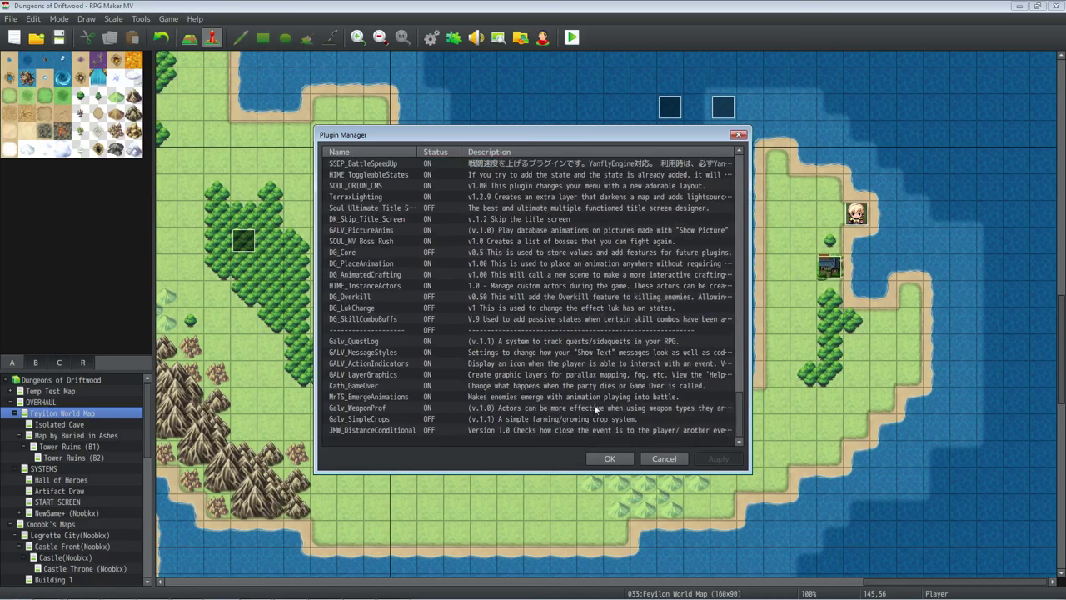
double_click(395, 408)
scroll(619, 325, "down", 3)
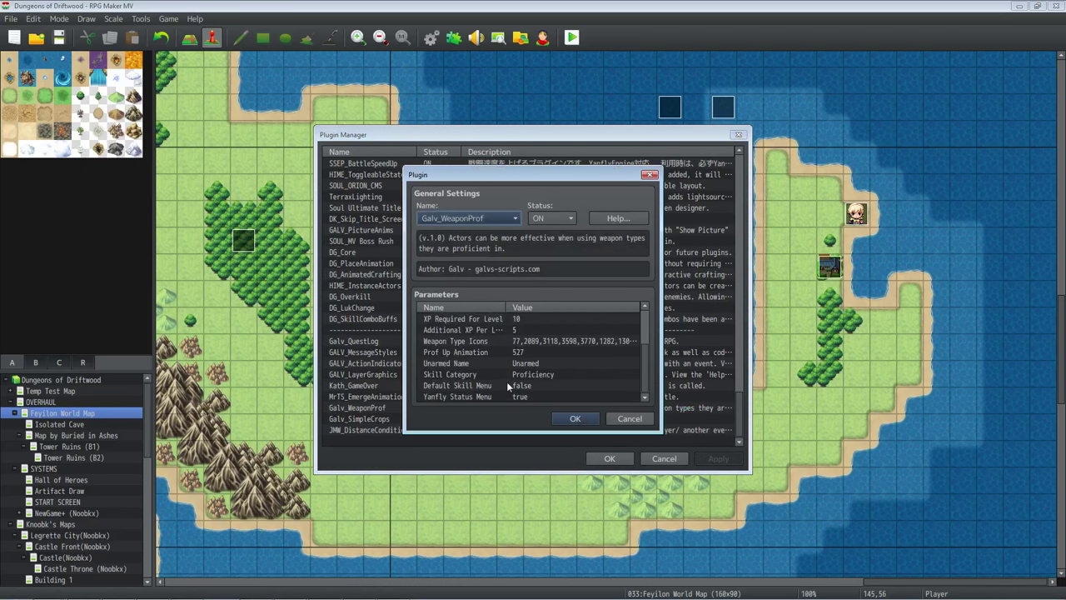
left_click(538, 364)
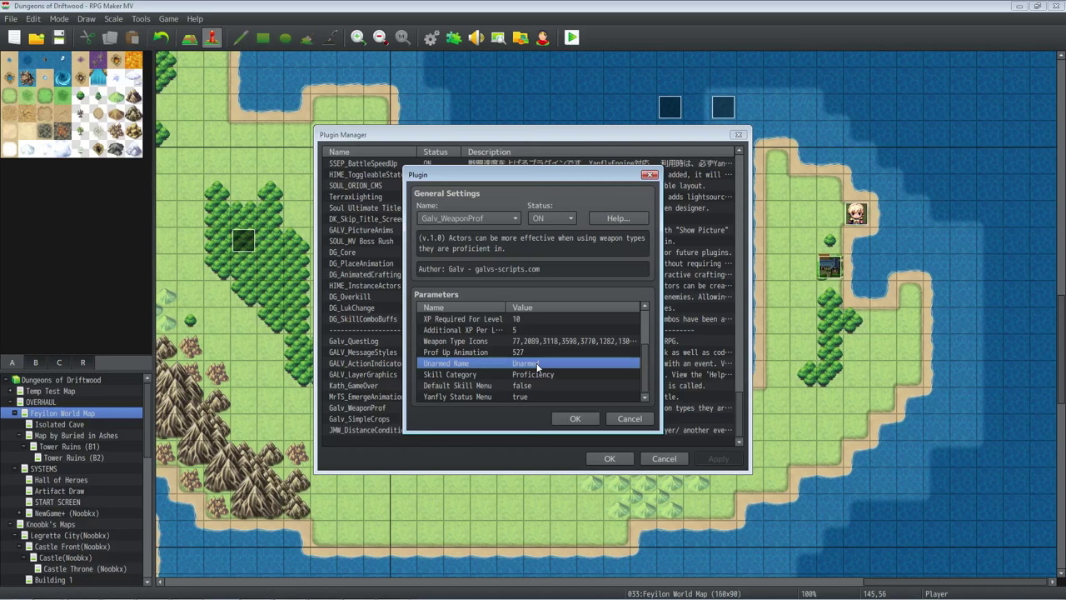
left_click(537, 376)
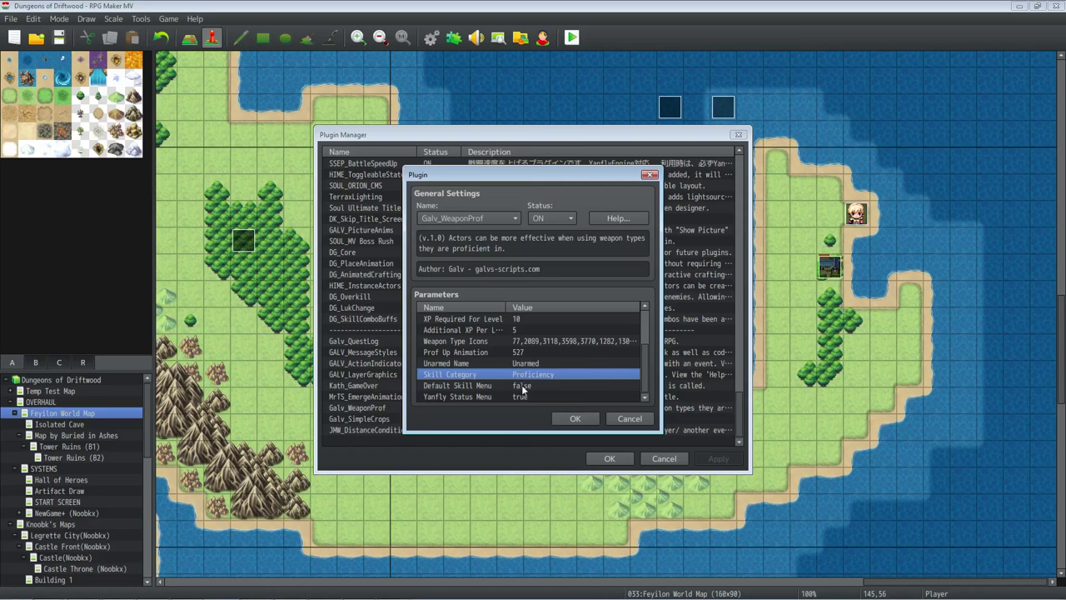
left_click(523, 389)
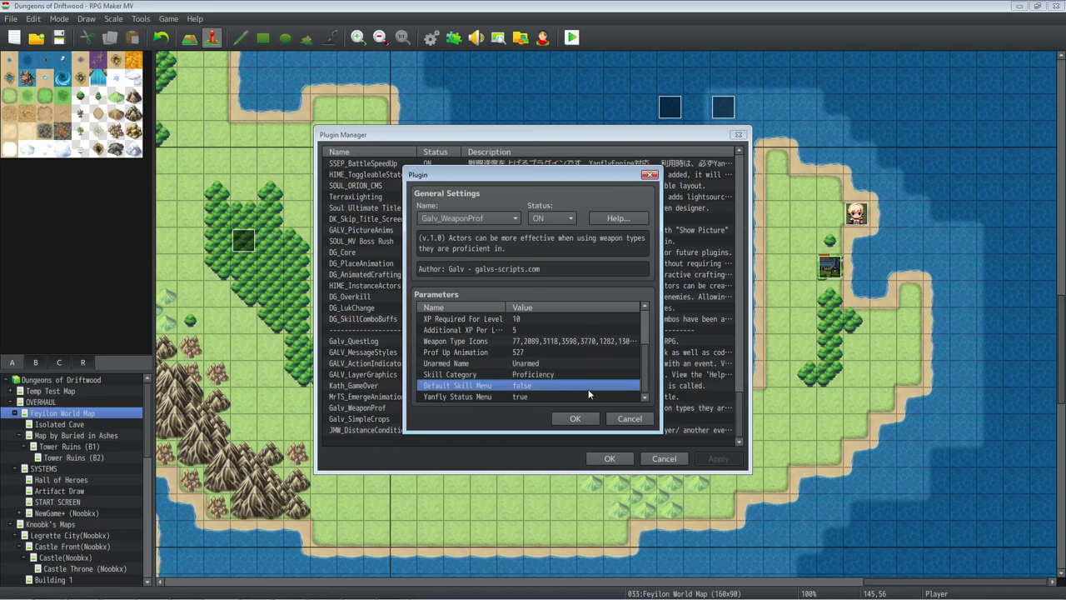
Leave the Default Skill Menu value set to false.
double_click(441, 387)
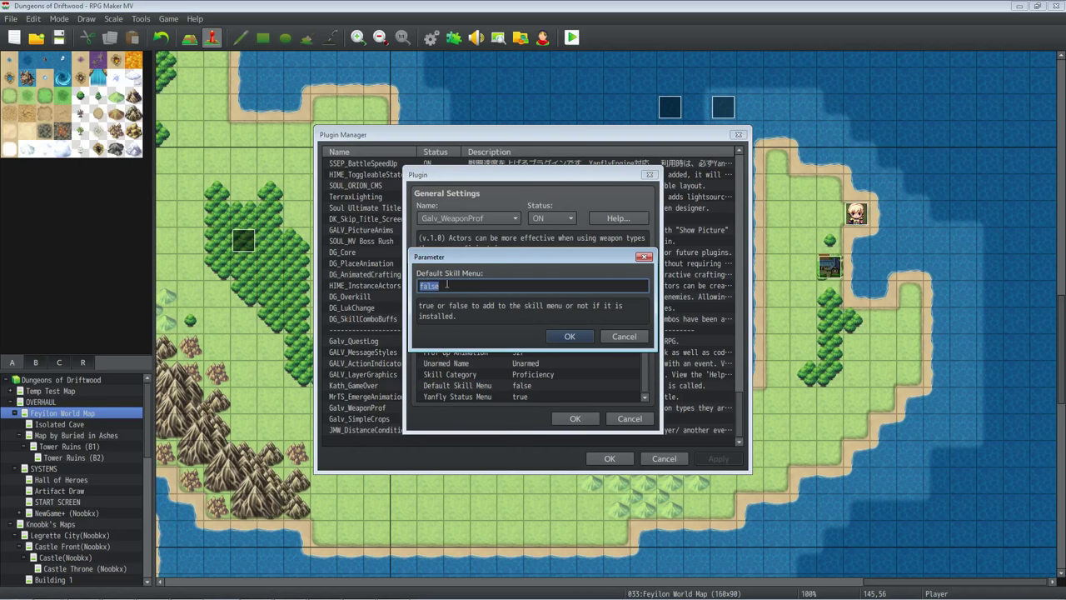
left_click(571, 335)
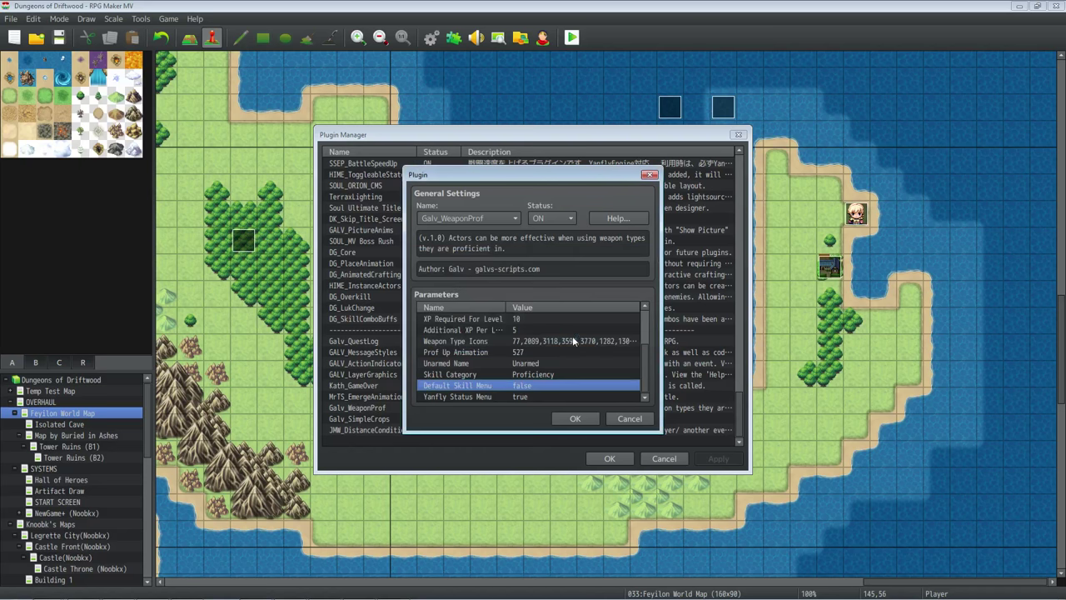
double_click(539, 387)
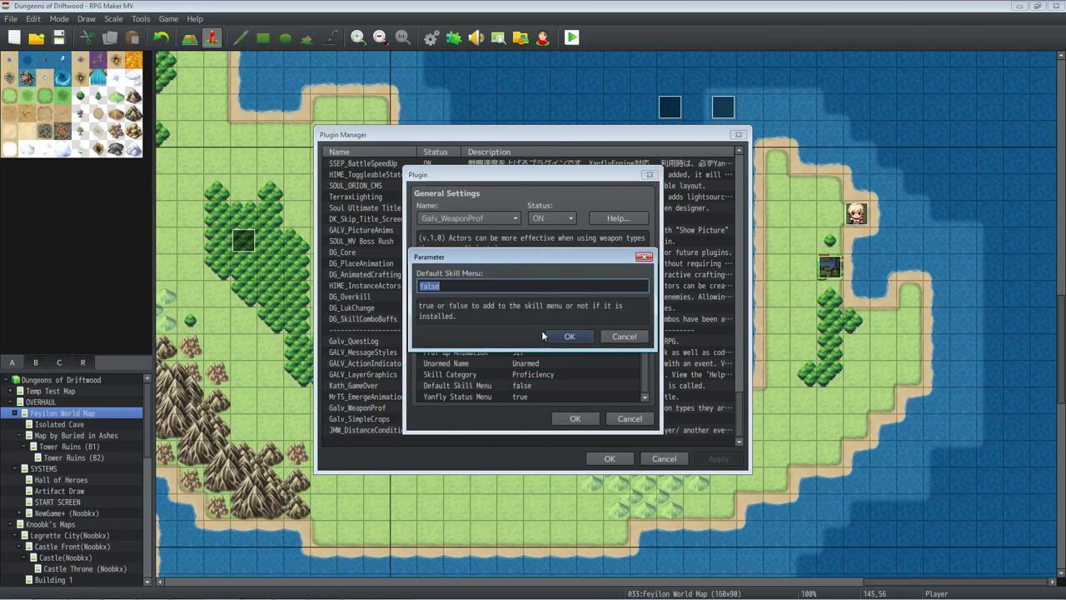
left_click(541, 330)
Compare the Yanfly Status Menu and Default Skill Menu parameters and scroll the parameter list.
left_click(528, 397)
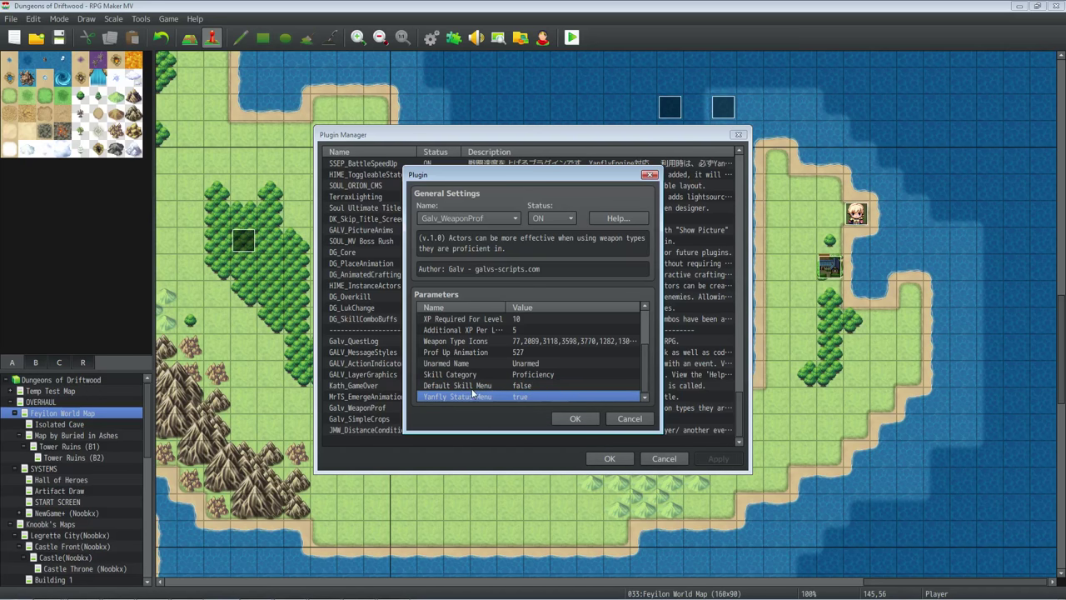
left_click(517, 386)
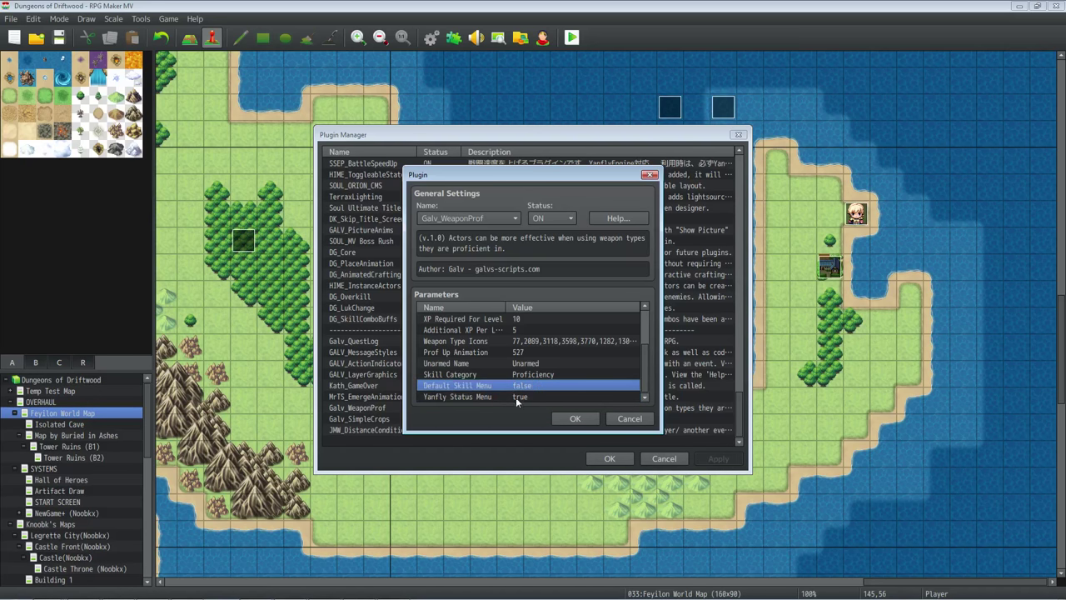
left_click(513, 397)
left_click(494, 389)
left_click(494, 393)
scroll(493, 391, "up", 2)
scroll(505, 356, "down", 2)
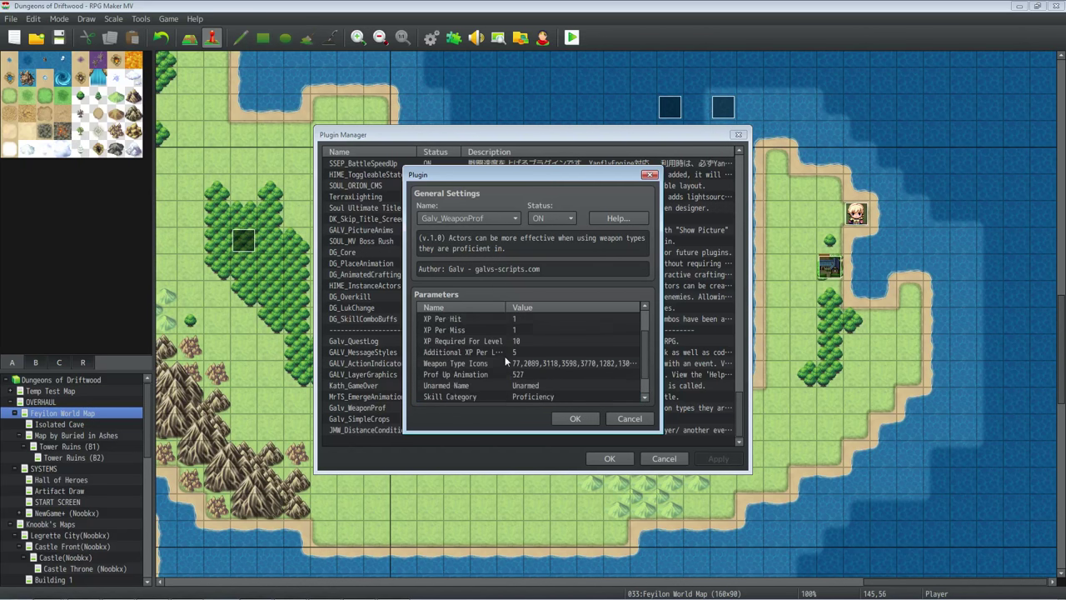
scroll(505, 356, "down", 1)
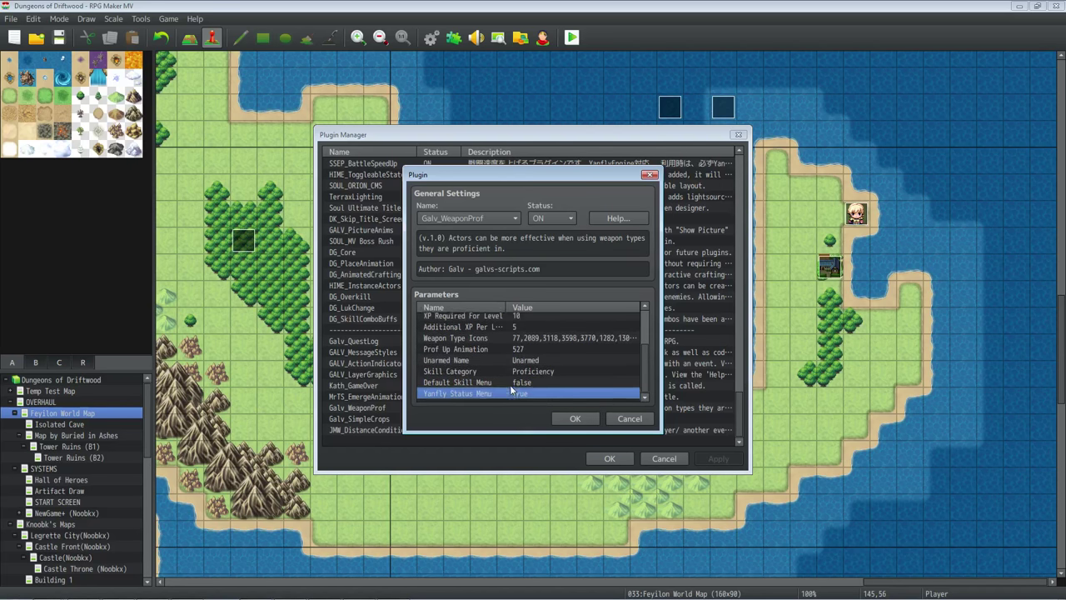
scroll(511, 389, "up", 5)
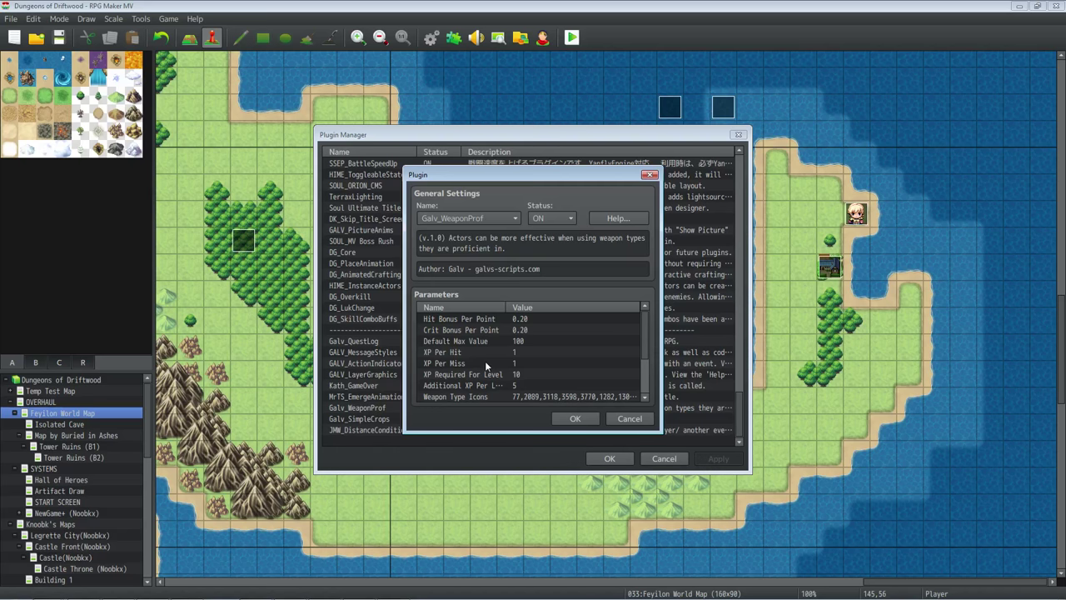
Confirm the Galv_WeaponProf settings and close Plugin Manager back to the Feyilon World Map.
left_click(574, 418)
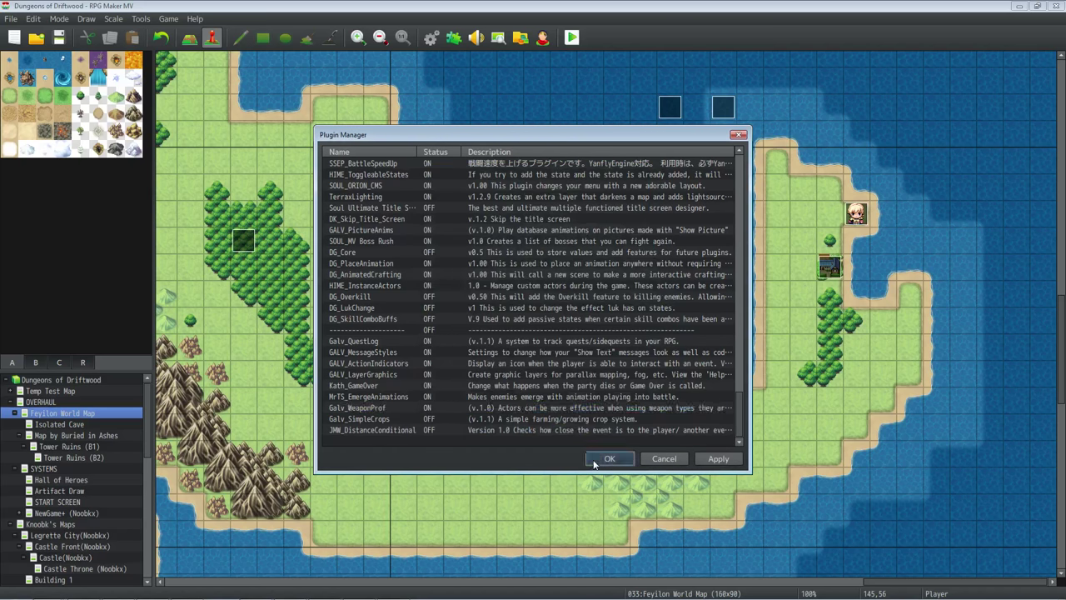
left_click(594, 461)
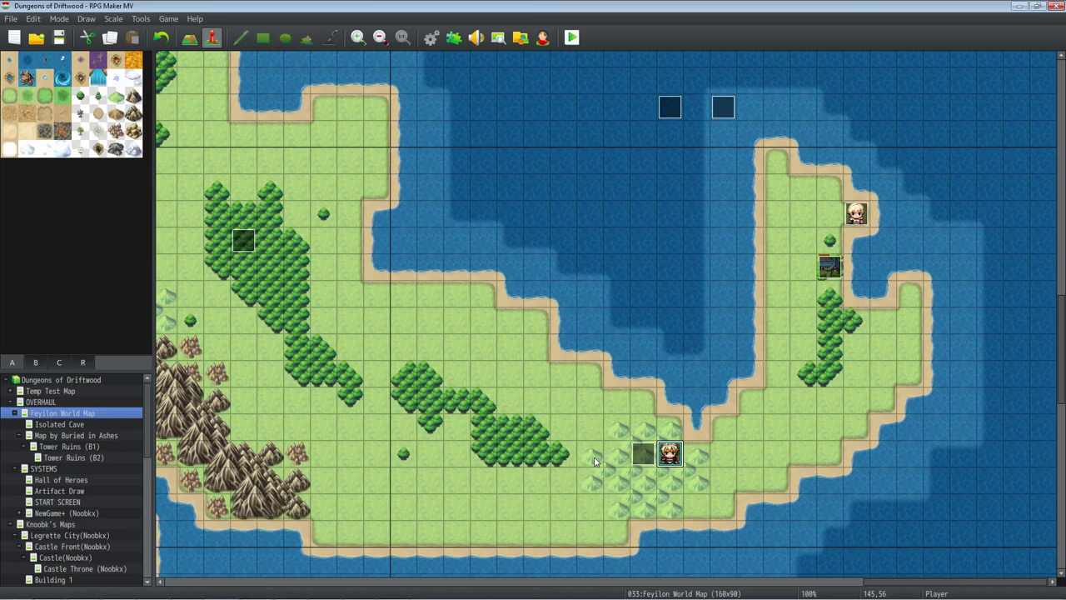